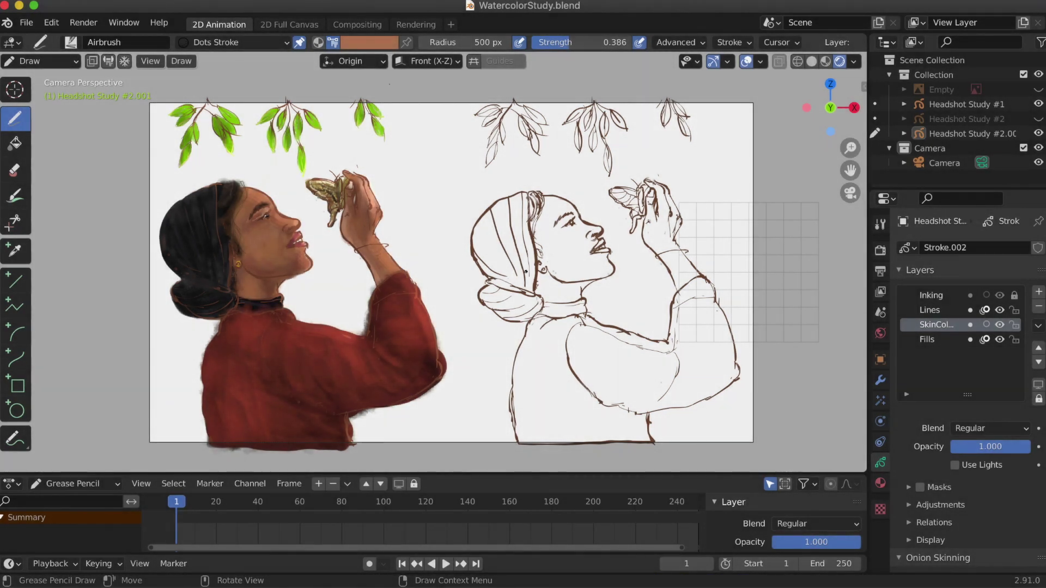
# Shade the forearm, cheek, neck and forehead in brown skin tones, moving to a darker brown
pyautogui.moveTo(675, 273)
pyautogui.mouseDown()
pyautogui.moveTo(649, 231)
pyautogui.moveTo(651, 245)
pyautogui.mouseUp()
pyautogui.moveTo(542, 267)
pyautogui.mouseDown()
pyautogui.moveTo(609, 268)
pyautogui.moveTo(569, 308)
pyautogui.mouseUp()
pyautogui.rightClick(367, 246)
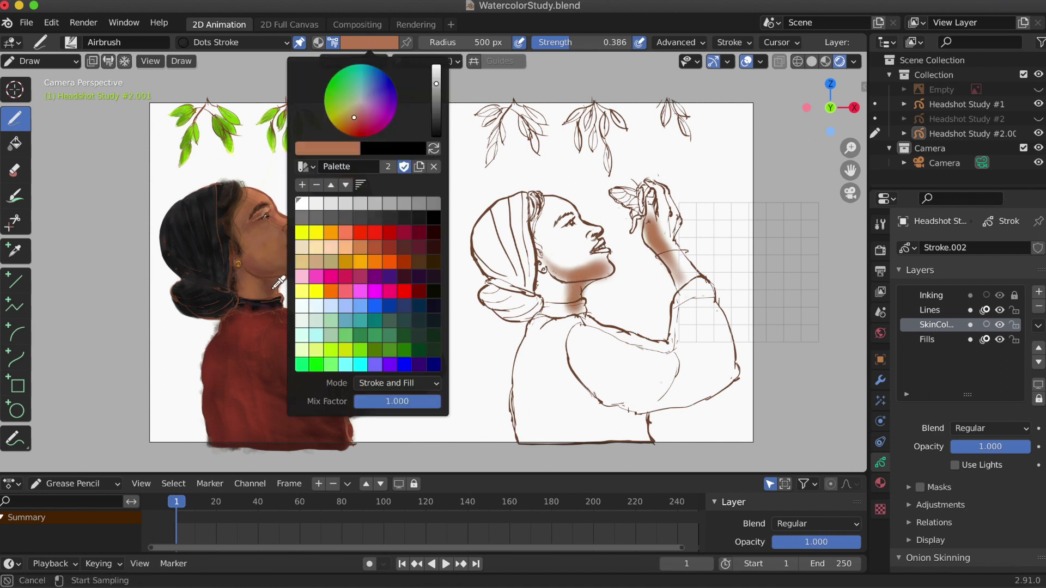
pyautogui.click(305, 305)
pyautogui.moveTo(544, 267)
pyautogui.mouseDown()
pyautogui.moveTo(542, 294)
pyautogui.moveTo(567, 281)
pyautogui.mouseUp()
pyautogui.moveTo(664, 200); pyautogui.dragTo(685, 276)
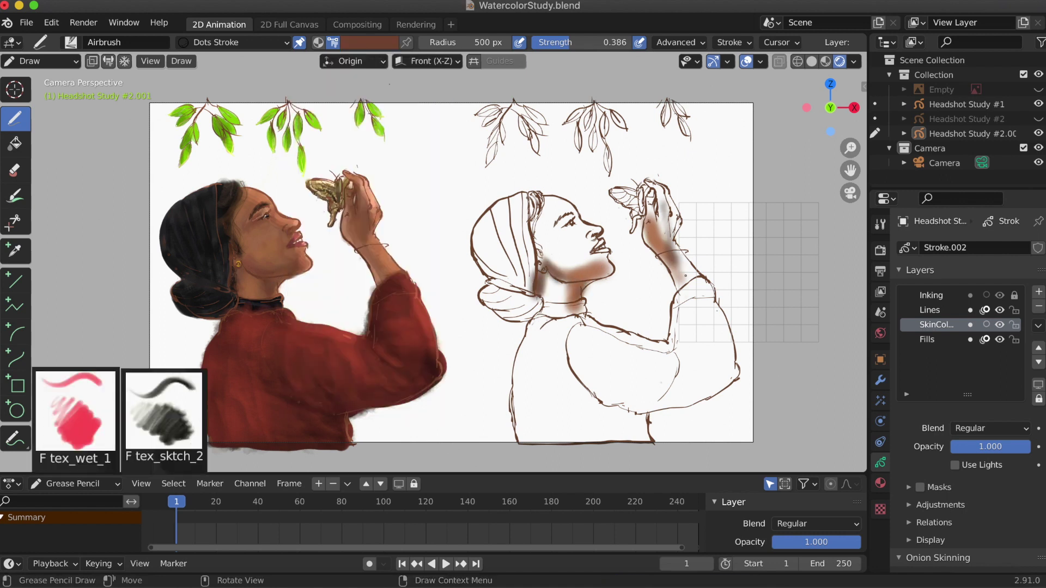
pyautogui.moveTo(663, 225); pyautogui.dragTo(664, 240)
pyautogui.moveTo(545, 203); pyautogui.dragTo(573, 210)
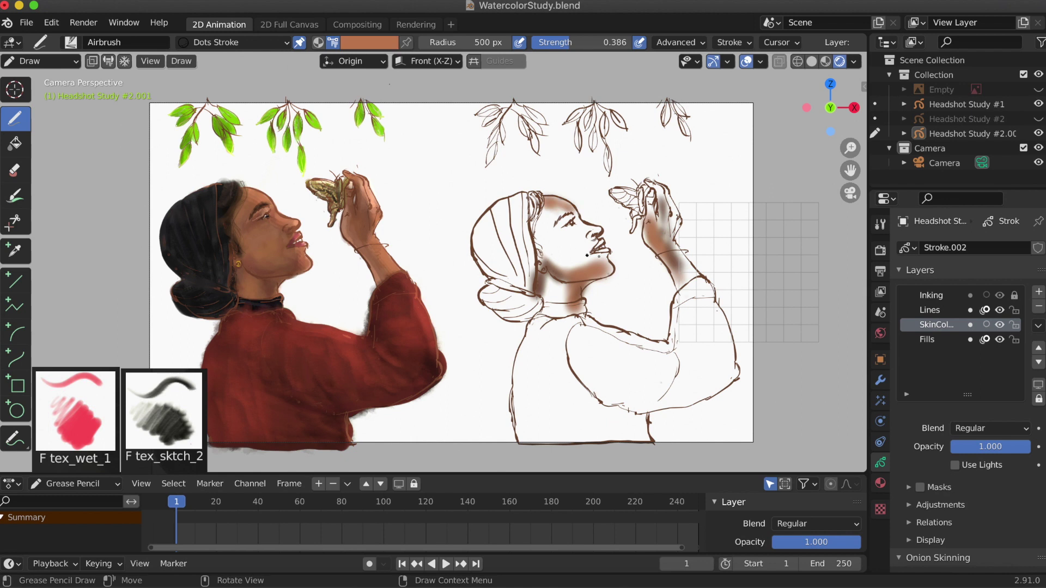
pyautogui.moveTo(672, 243); pyautogui.dragTo(696, 278)
pyautogui.moveTo(668, 215); pyautogui.dragTo(698, 282)
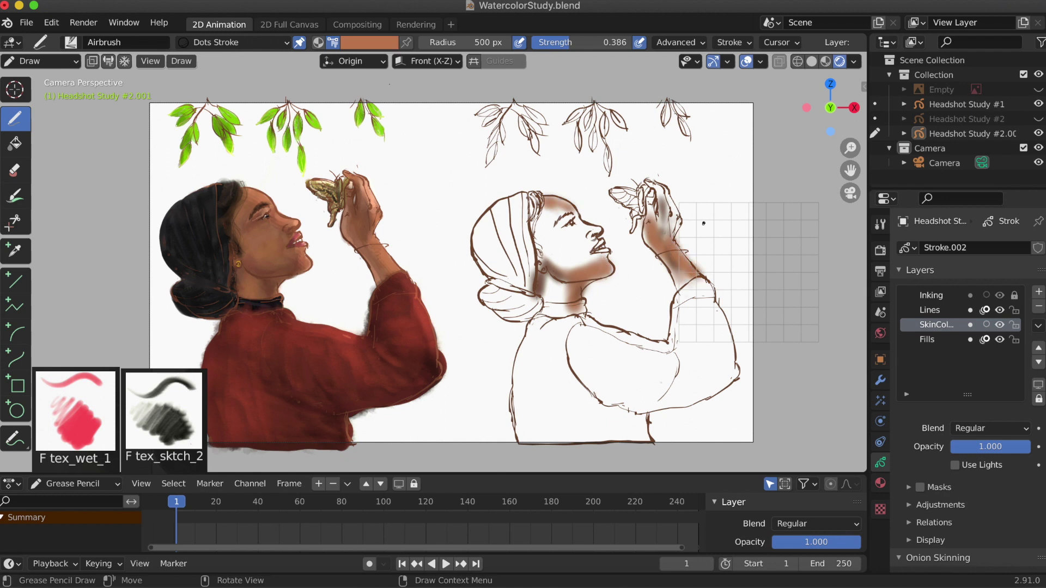
# Switch to a slightly darker skin tone, darken the raised hand and neck, and save
pyautogui.click(369, 42)
pyautogui.click(327, 147)
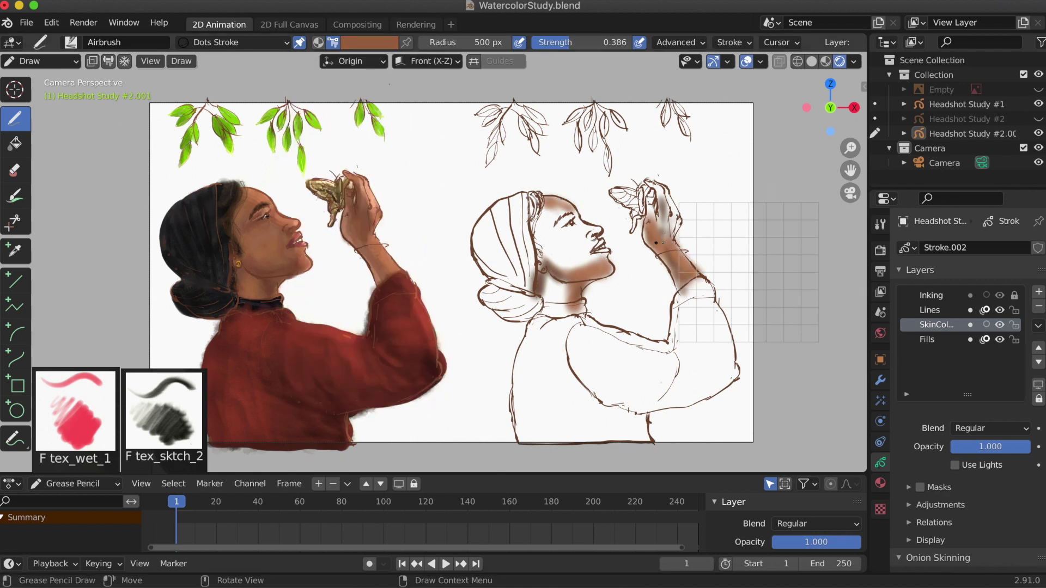
pyautogui.moveTo(656, 242)
pyautogui.mouseDown()
pyautogui.moveTo(659, 188)
pyautogui.moveTo(662, 235)
pyautogui.mouseUp()
pyautogui.moveTo(570, 277)
pyautogui.mouseDown()
pyautogui.moveTo(547, 294)
pyautogui.moveTo(562, 287)
pyautogui.mouseUp()
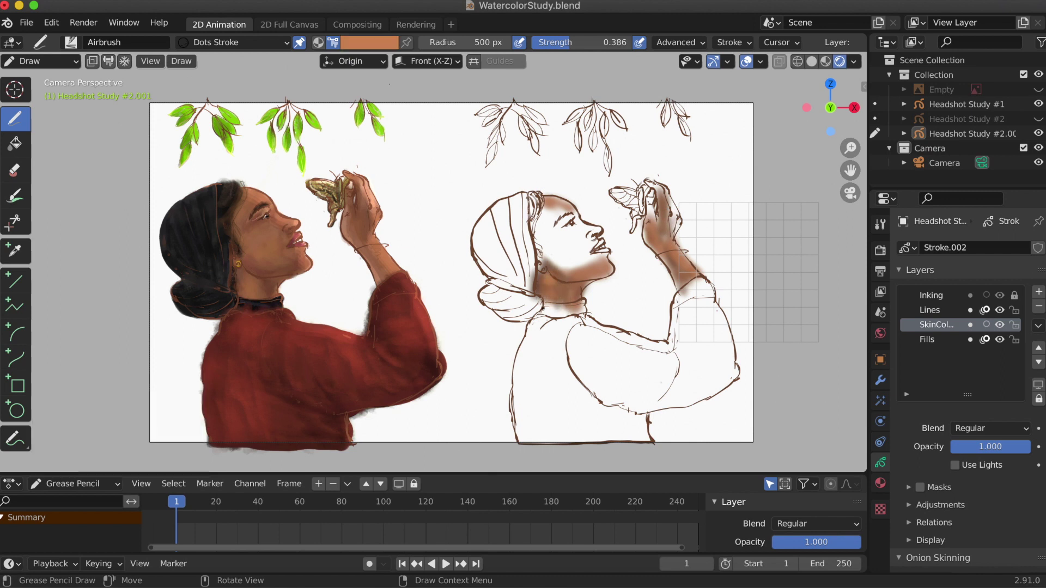
pyautogui.hotkey('ctrl', 's')
# Deepen the cheek, forehead, face and raised-hand shading, then shrink the brush radius to 440 px
pyautogui.moveTo(542, 240); pyautogui.dragTo(551, 260)
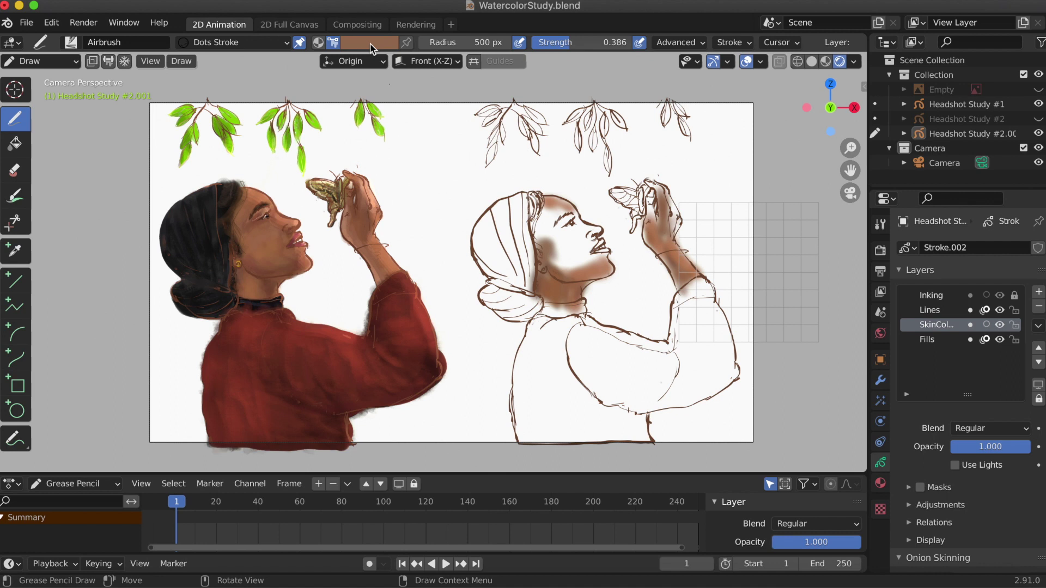
pyautogui.moveTo(572, 214)
pyautogui.mouseDown()
pyautogui.moveTo(536, 226)
pyautogui.moveTo(550, 262)
pyautogui.mouseUp()
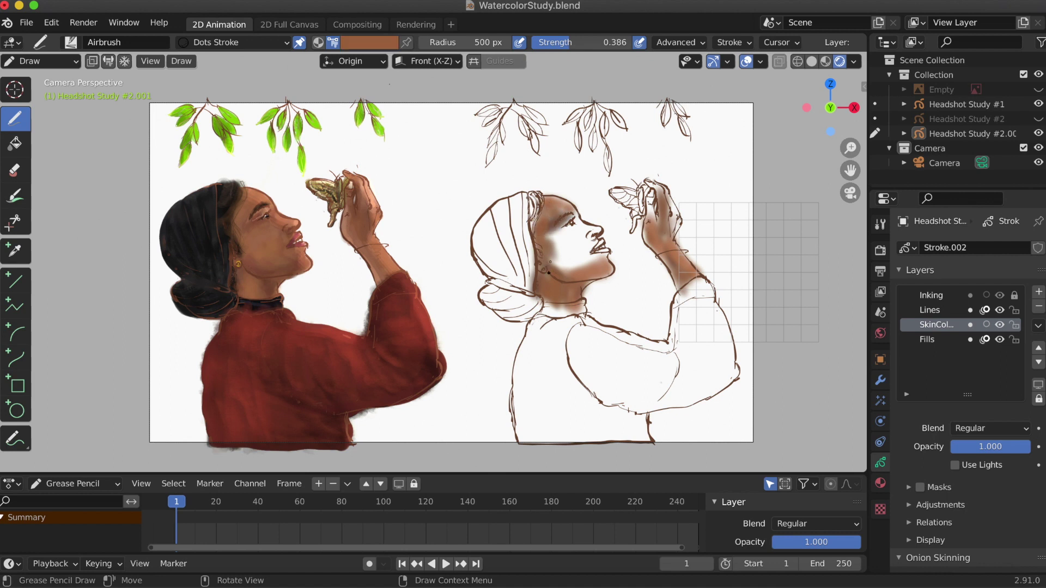
pyautogui.moveTo(652, 222); pyautogui.dragTo(661, 189)
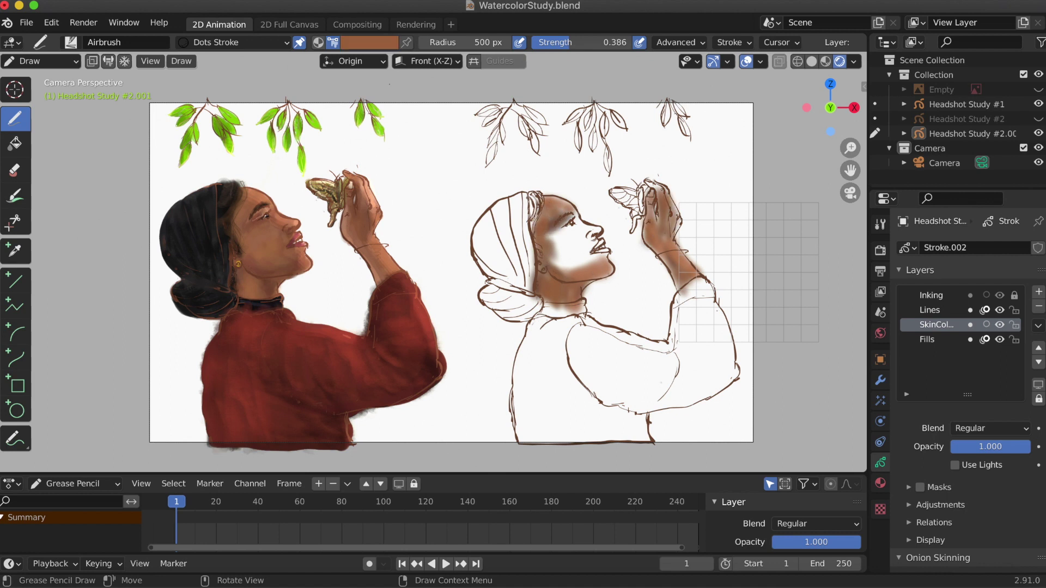
pyautogui.moveTo(577, 234)
pyautogui.mouseDown()
pyautogui.moveTo(554, 241)
pyautogui.moveTo(559, 262)
pyautogui.moveTo(597, 272)
pyautogui.moveTo(556, 249)
pyautogui.moveTo(575, 229)
pyautogui.mouseUp()
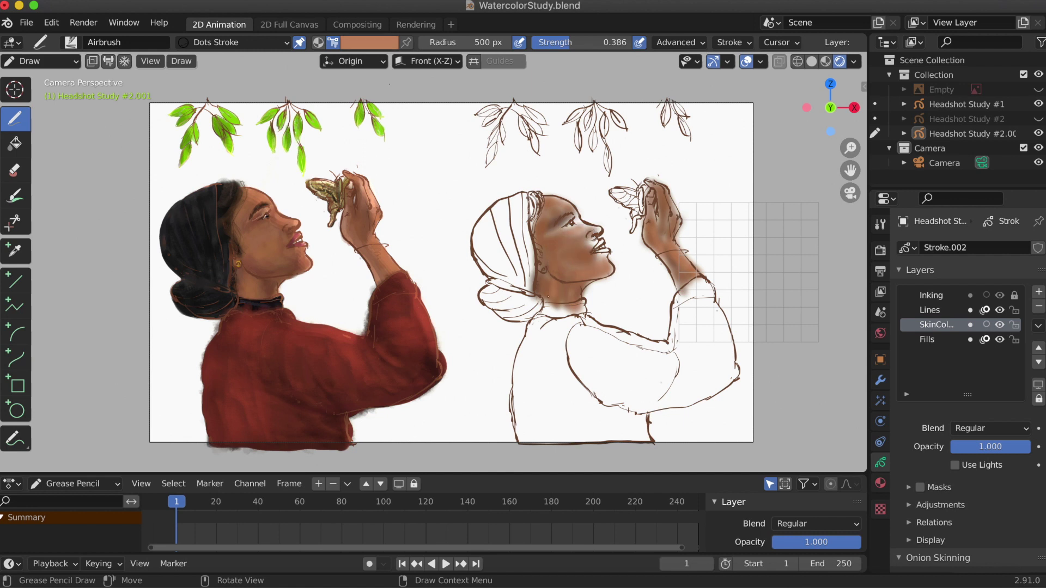
pyautogui.press('f')
pyautogui.click(590, 242)
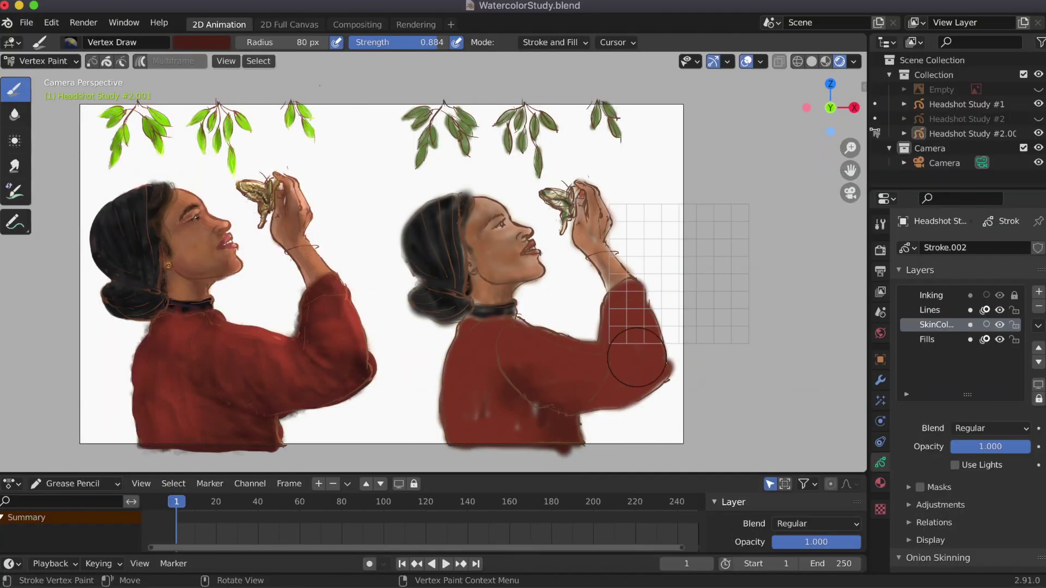
# Tint the sleeve and torso darker, then paint a brighter red over the sleeve
pyautogui.moveTo(635, 333)
pyautogui.mouseDown()
pyautogui.moveTo(483, 335)
pyautogui.moveTo(453, 415)
pyautogui.moveTo(467, 348)
pyautogui.moveTo(523, 343)
pyautogui.moveTo(544, 393)
pyautogui.moveTo(640, 412)
pyautogui.mouseUp()
pyautogui.moveTo(665, 369)
pyautogui.mouseDown()
pyautogui.moveTo(540, 405)
pyautogui.moveTo(591, 436)
pyautogui.mouseUp()
pyautogui.click(201, 43)
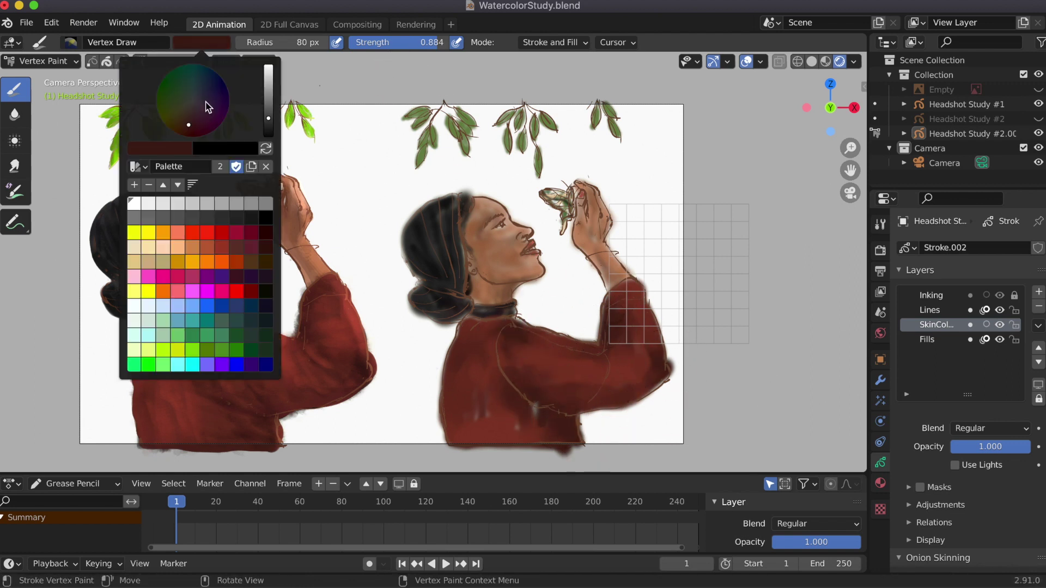
pyautogui.moveTo(271, 89); pyautogui.dragTo(269, 69)
pyautogui.moveTo(480, 393)
pyautogui.mouseDown()
pyautogui.moveTo(545, 334)
pyautogui.moveTo(615, 359)
pyautogui.moveTo(623, 353)
pyautogui.mouseUp()
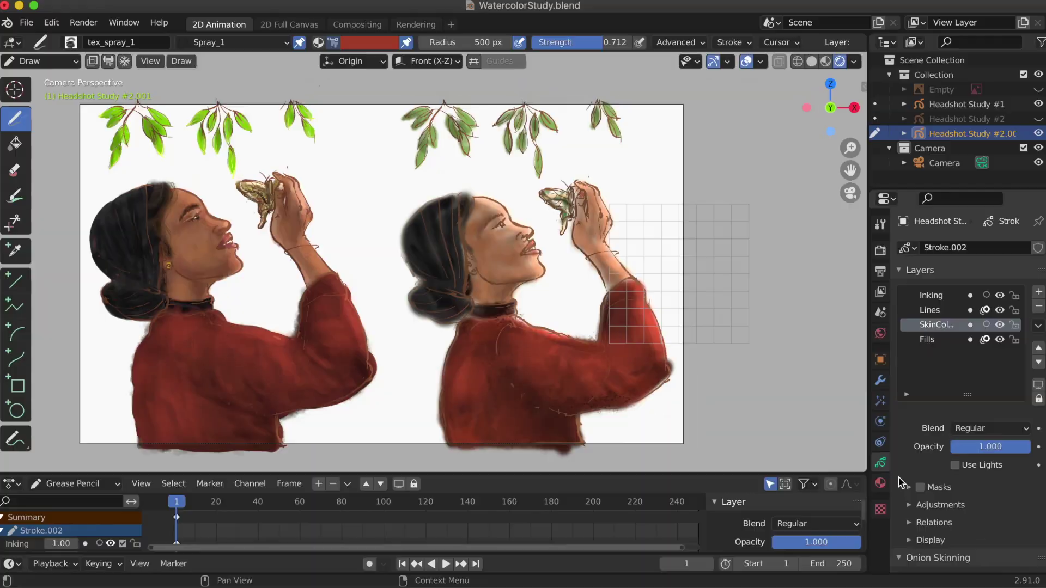
# In Vertex Paint mode, pick a light green with a 22 px brush and save the file
pyautogui.click(71, 42)
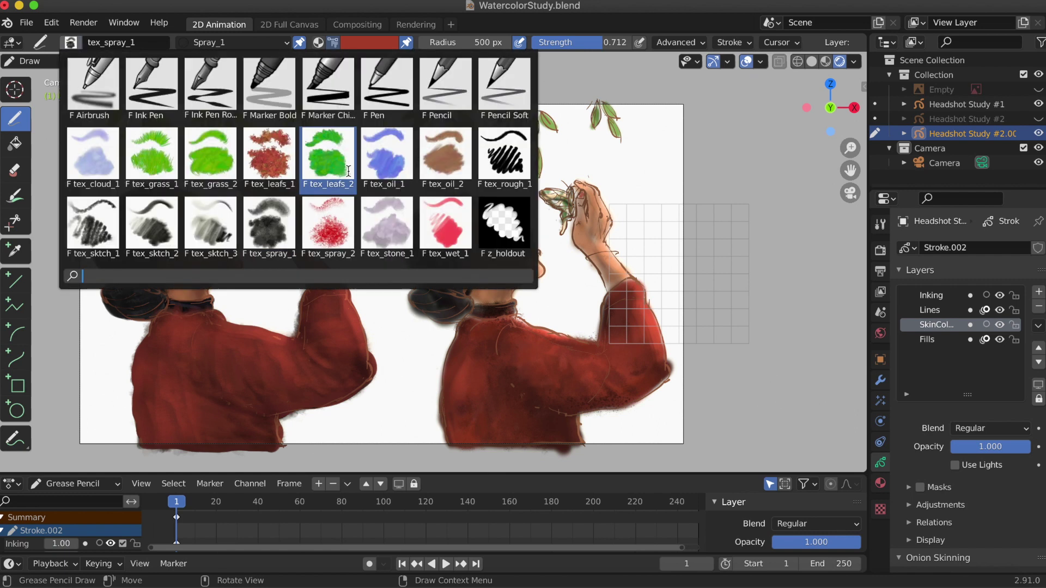
pyautogui.click(41, 61)
pyautogui.click(49, 140)
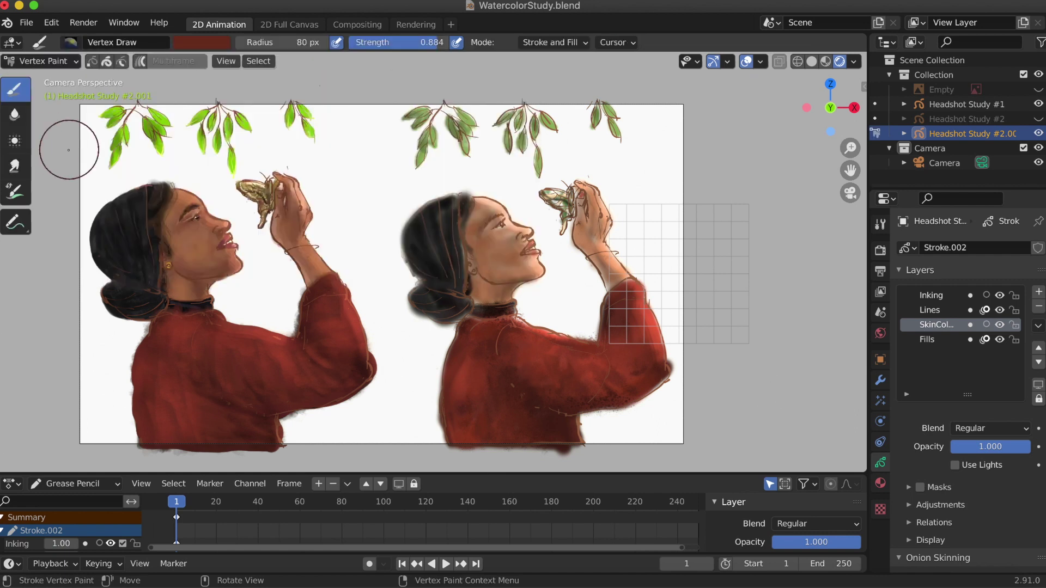
pyautogui.click(202, 42)
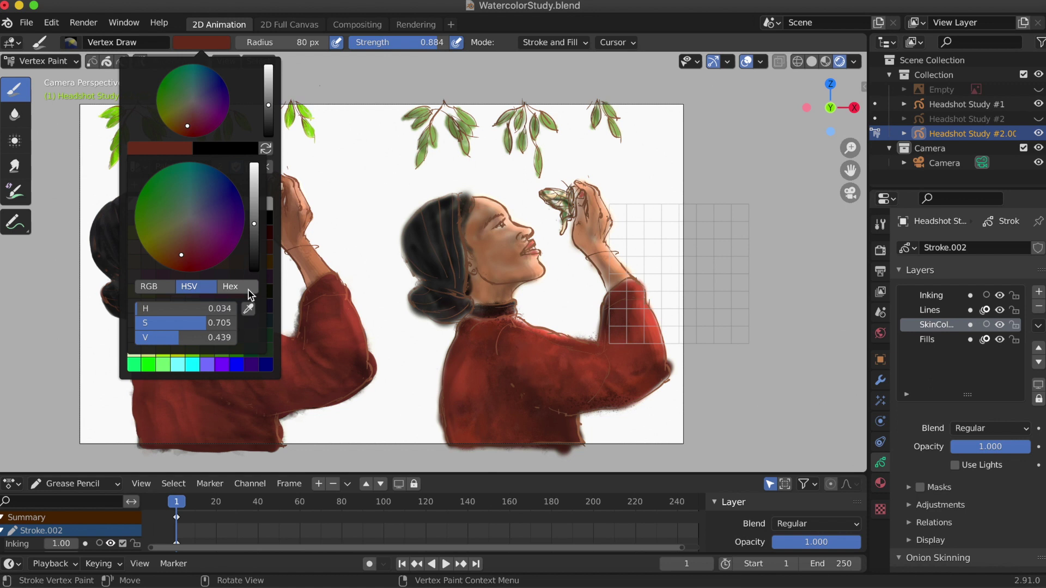
pyautogui.click(179, 218)
pyautogui.moveTo(284, 42); pyautogui.dragTo(256, 42)
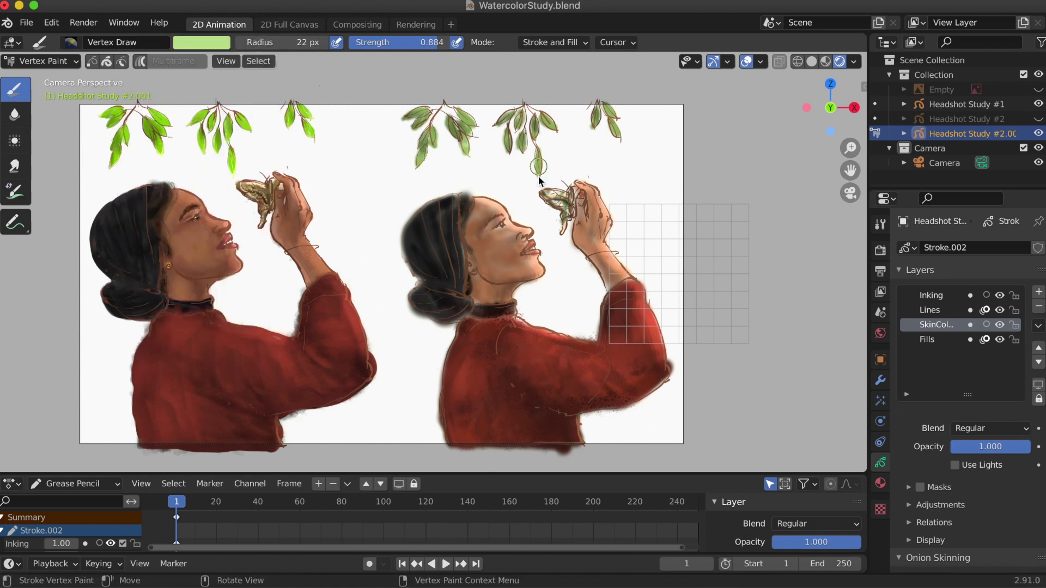
pyautogui.click(202, 42)
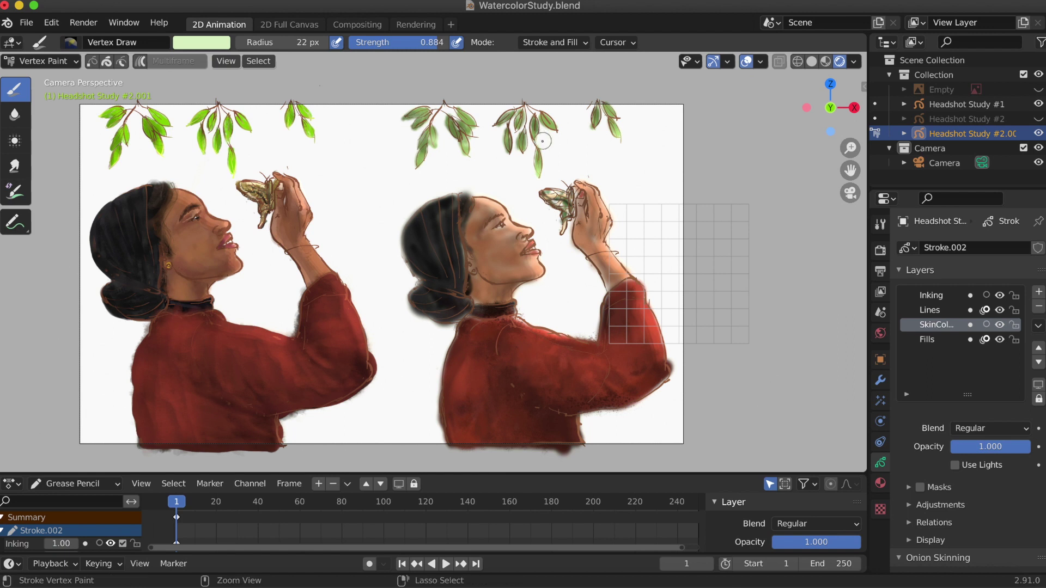
pyautogui.press('super+s')
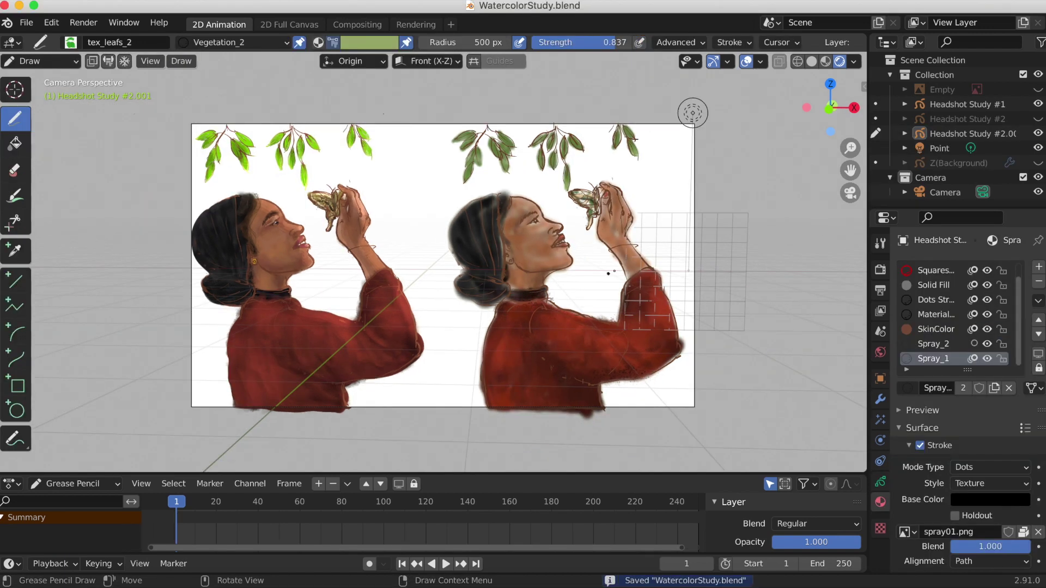
# Unhide the Z(Background) foliage backdrop in the Outliner
pyautogui.scroll(2, 745, 83)
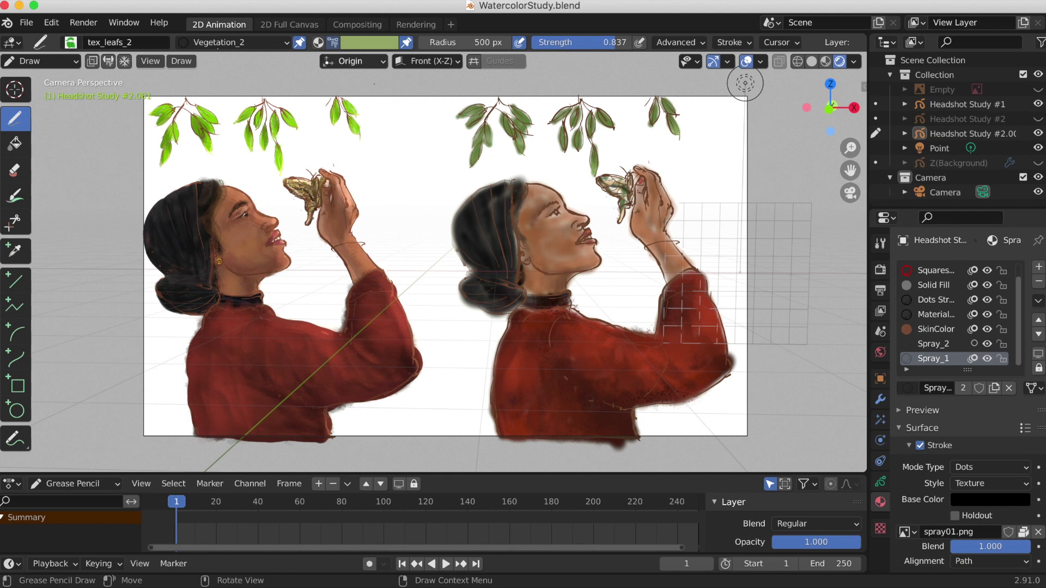
pyautogui.click(71, 42)
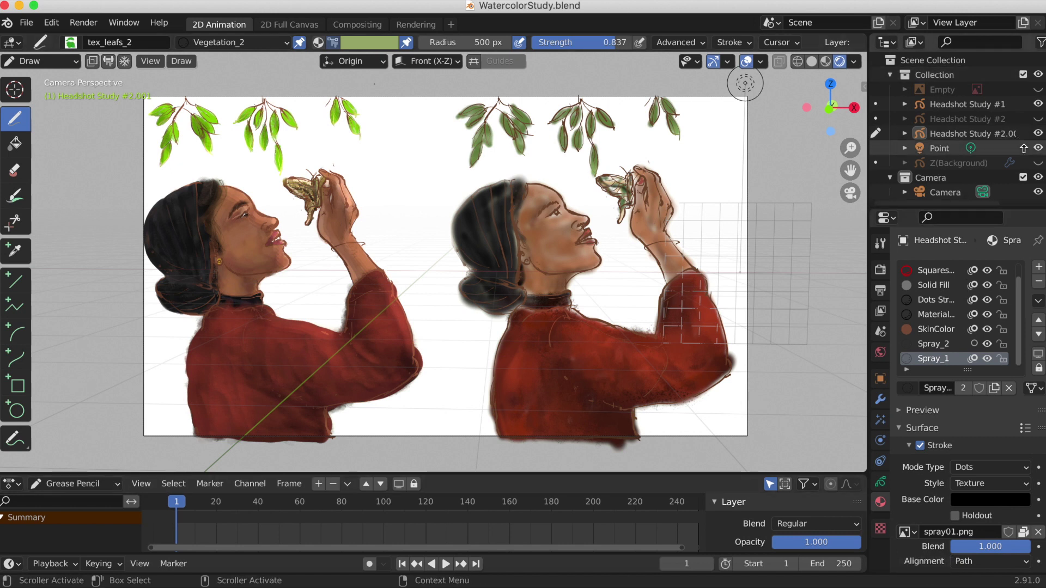
pyautogui.click(1038, 163)
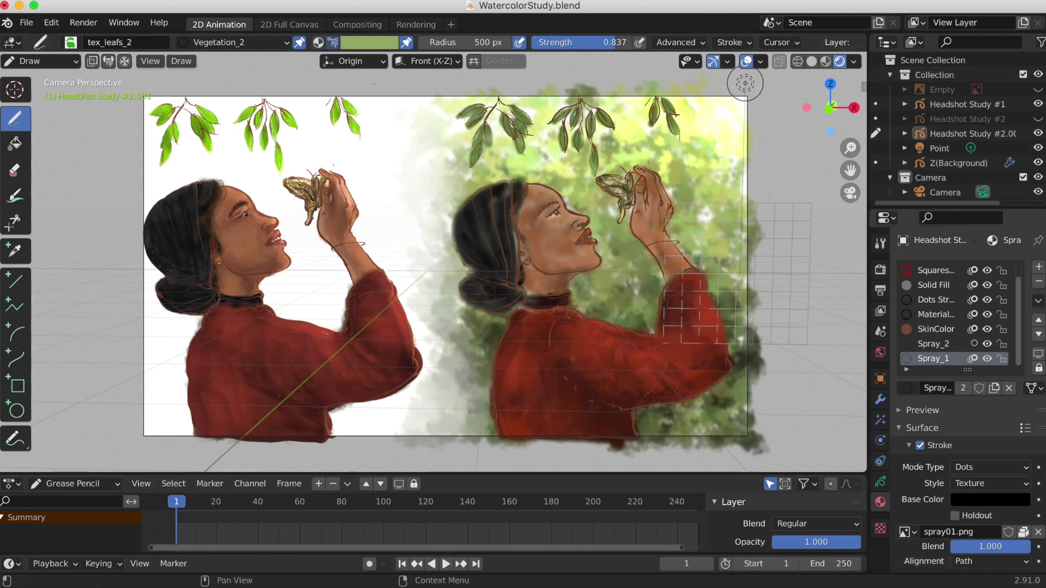
# Toggle the Point light's visibility off and back on
pyautogui.click(71, 43)
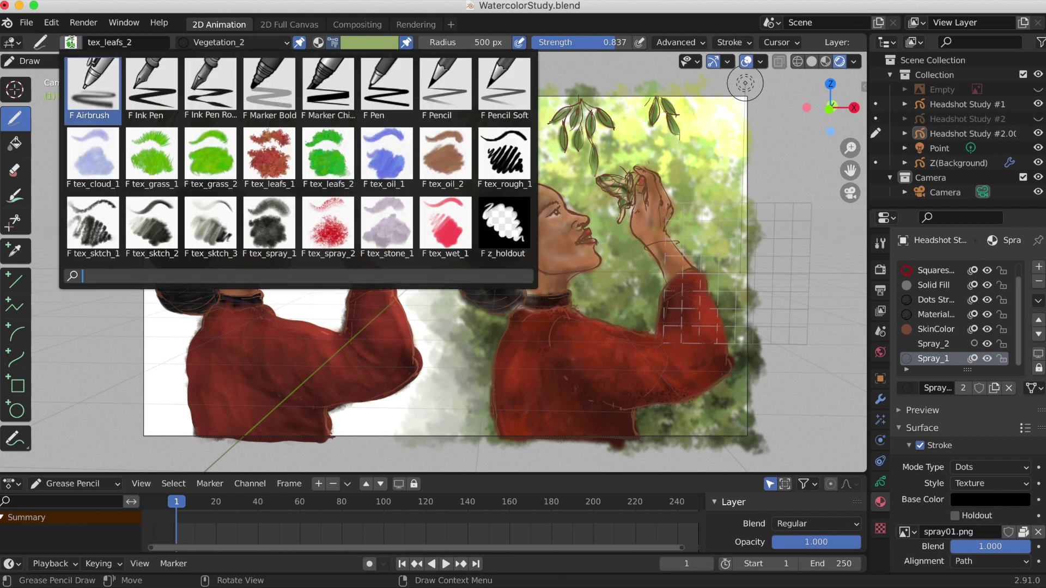
pyautogui.click(1038, 148)
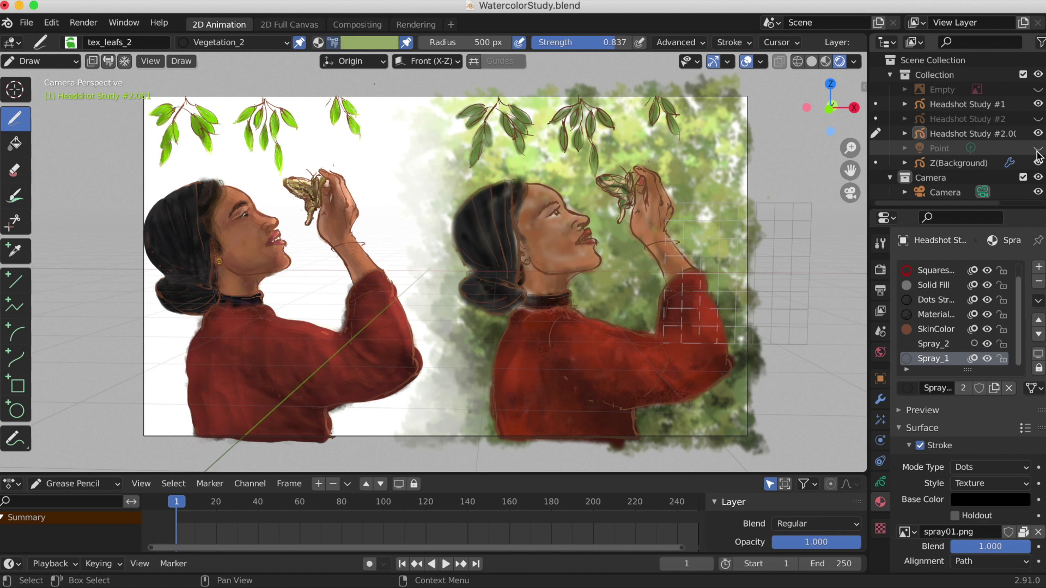
pyautogui.click(1038, 150)
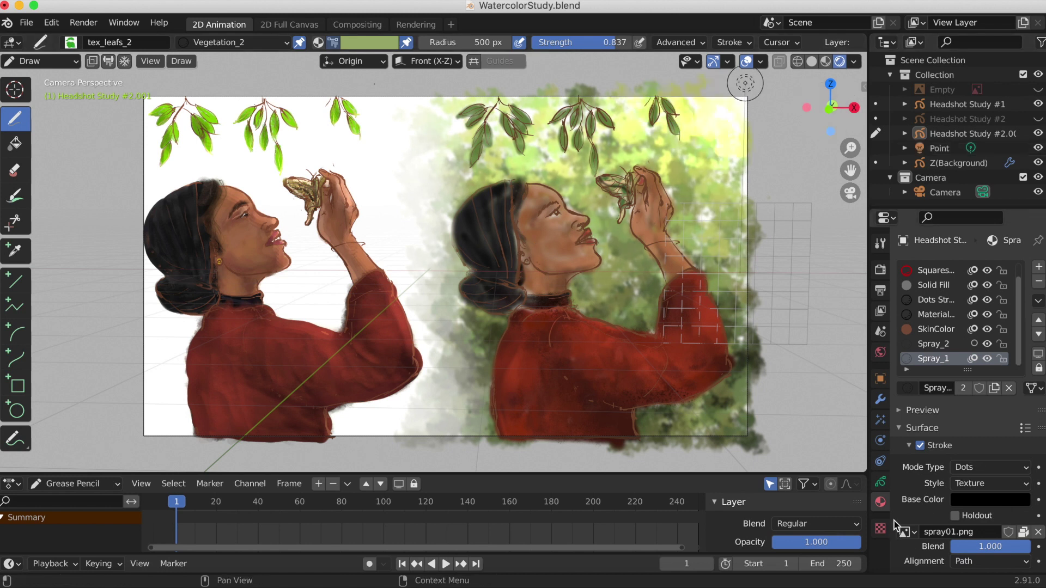
# Enable Rim in viewport, add a Noise modifier above Hue/Saturation, and play the animation
pyautogui.click(880, 419)
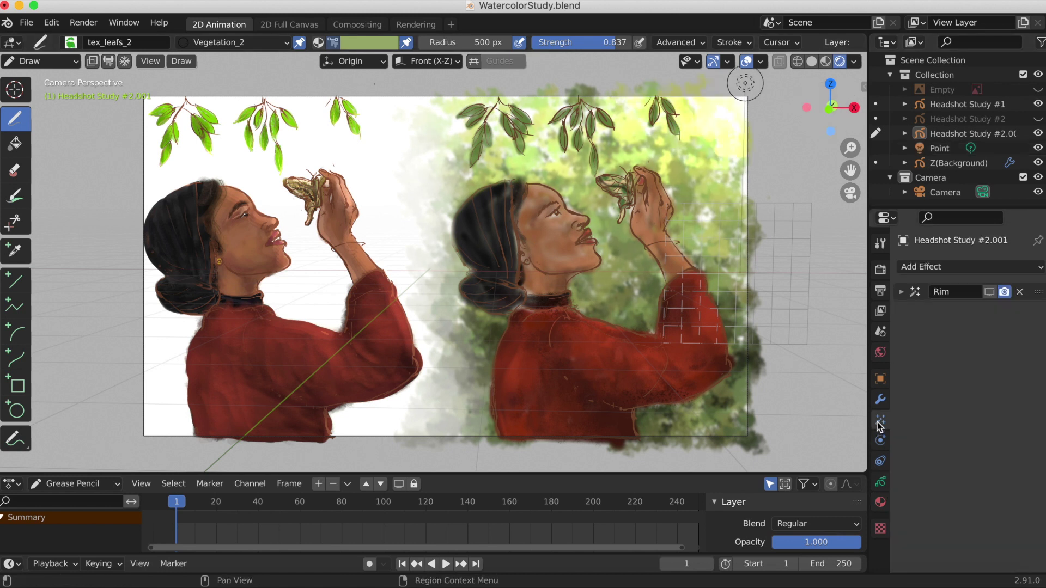
pyautogui.click(991, 293)
pyautogui.hotkey('ctrl', 'shift', 'Tab')
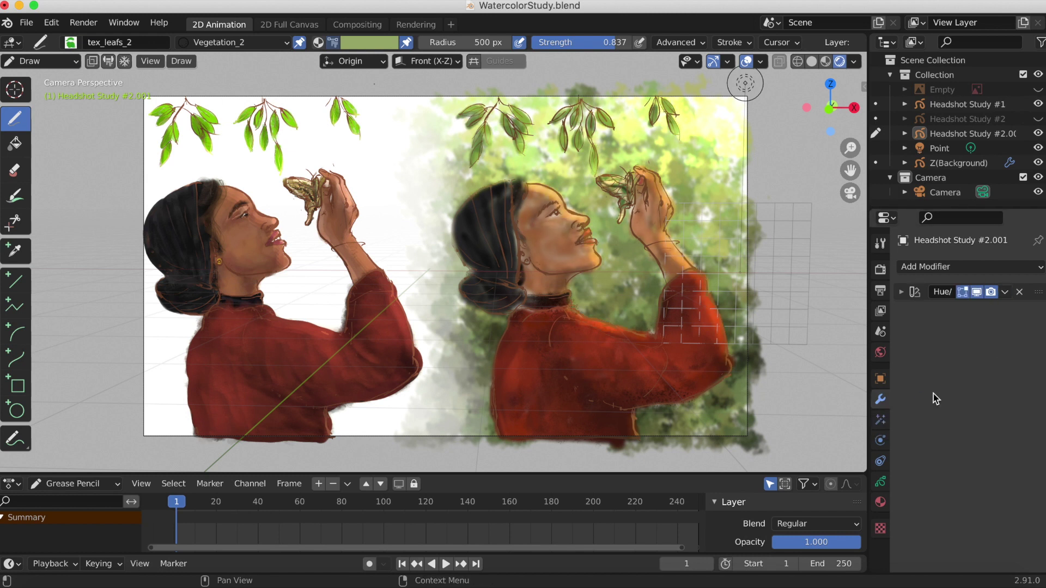
pyautogui.click(929, 268)
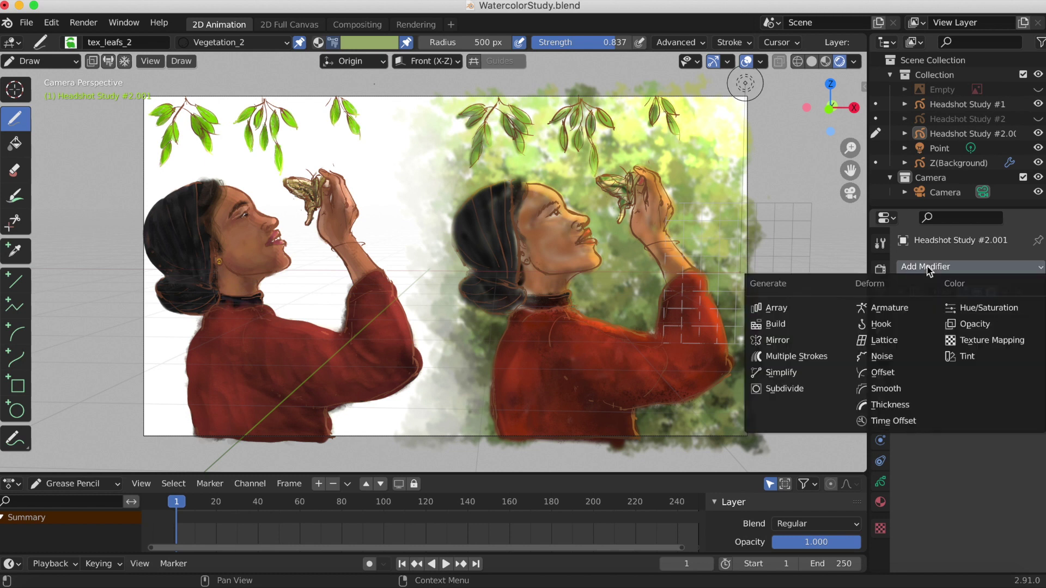
pyautogui.click(879, 359)
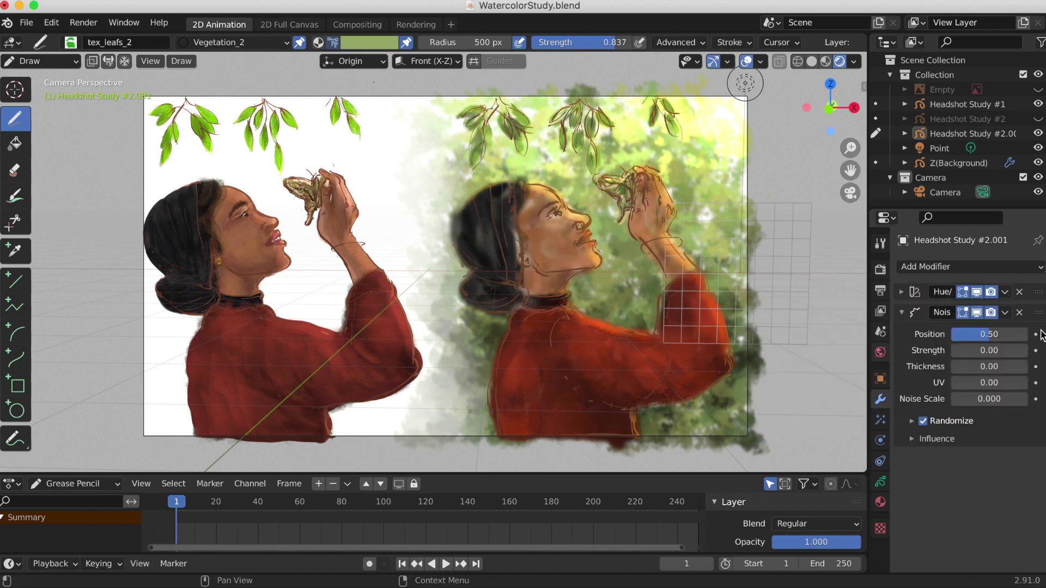
pyautogui.hotkey('ctrl', 'x')
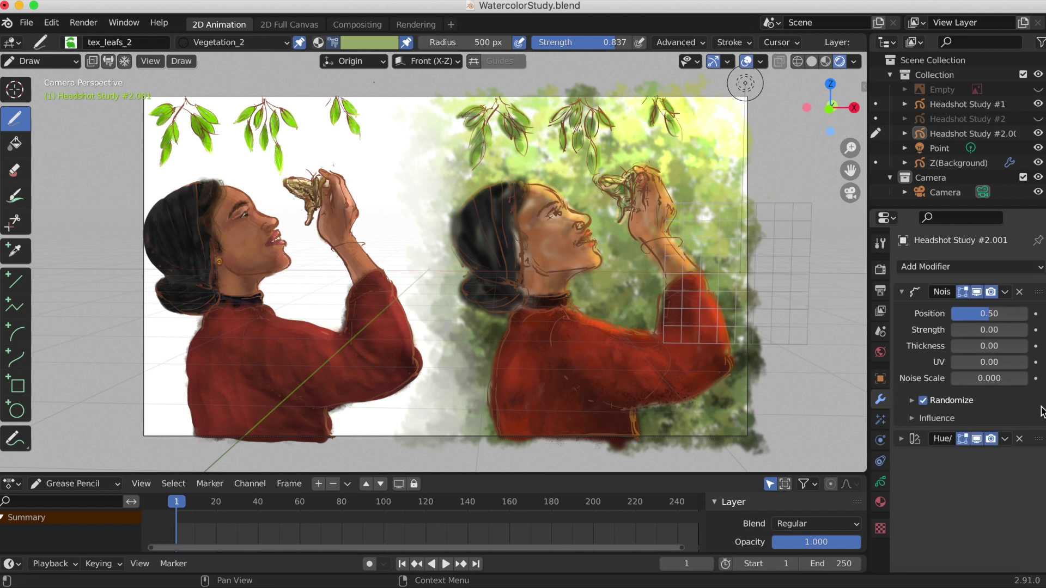
pyautogui.click(446, 564)
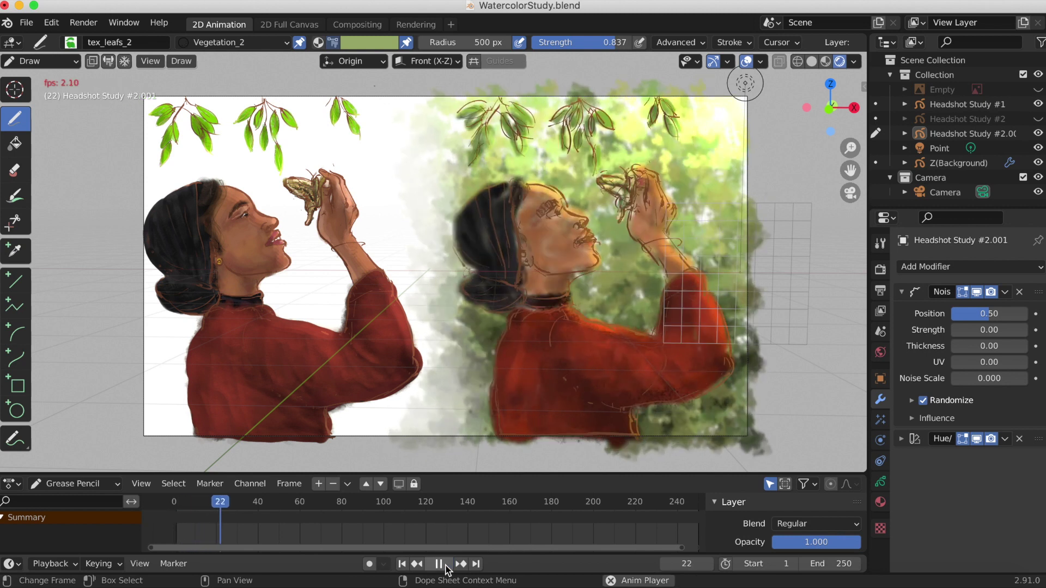
# Lower Noise Position from 0.50 to 0.20, preview it in playback, and rewind to frame 1
pyautogui.click(439, 564)
pyautogui.click(402, 564)
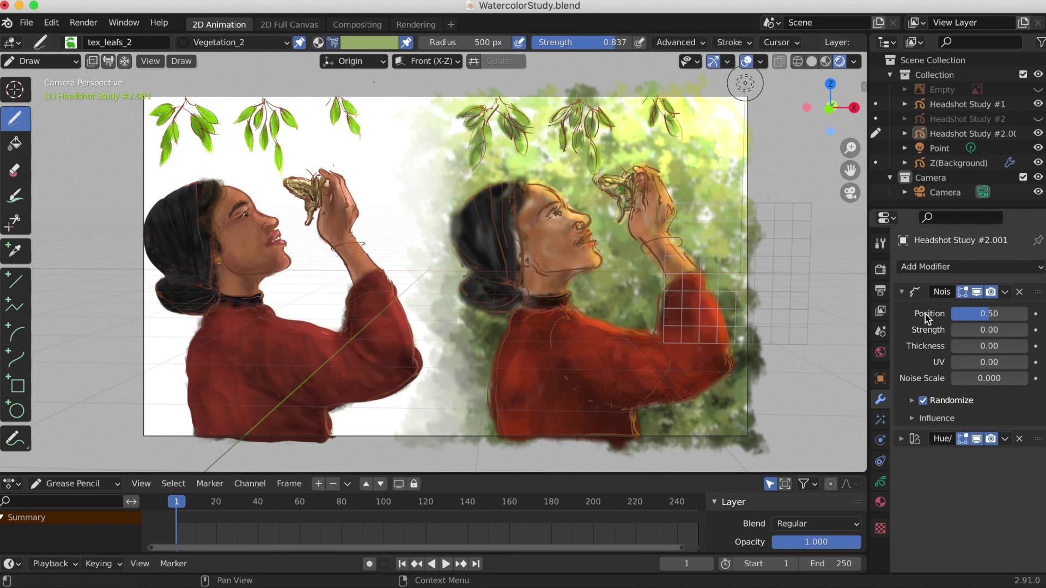
pyautogui.moveTo(979, 318); pyautogui.dragTo(956, 319)
pyautogui.click(447, 564)
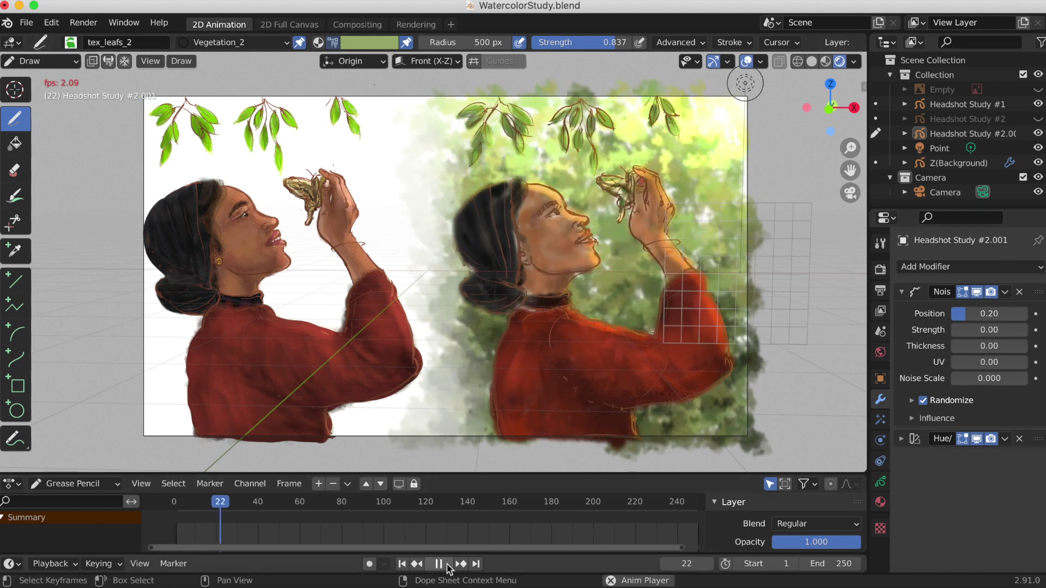
pyautogui.click(446, 564)
pyautogui.click(402, 564)
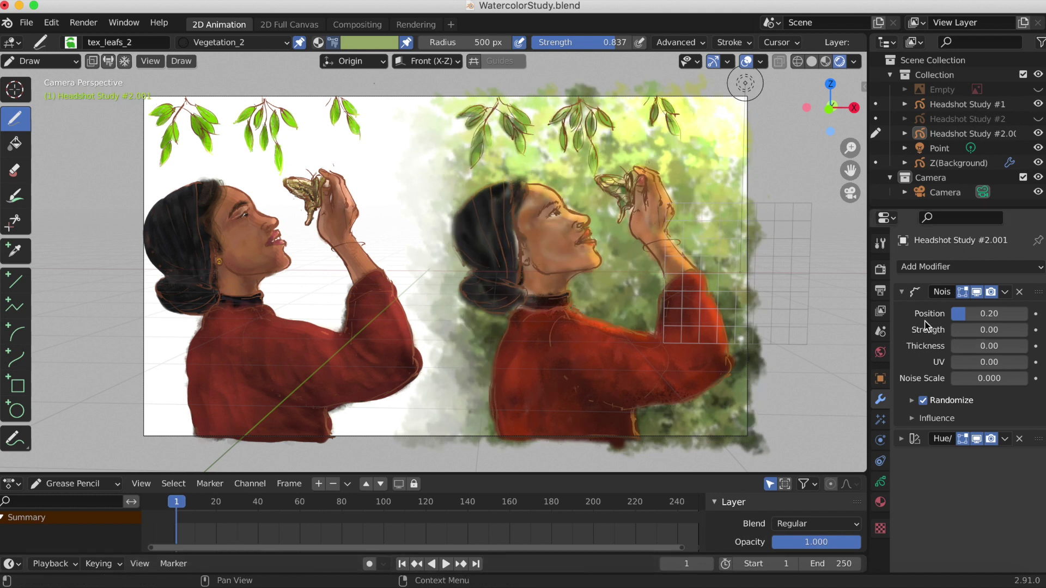
# Restore Noise Position to 0.50, limit its influence to the SkinColor layer, and play
pyautogui.moveTo(966, 313); pyautogui.dragTo(989, 314)
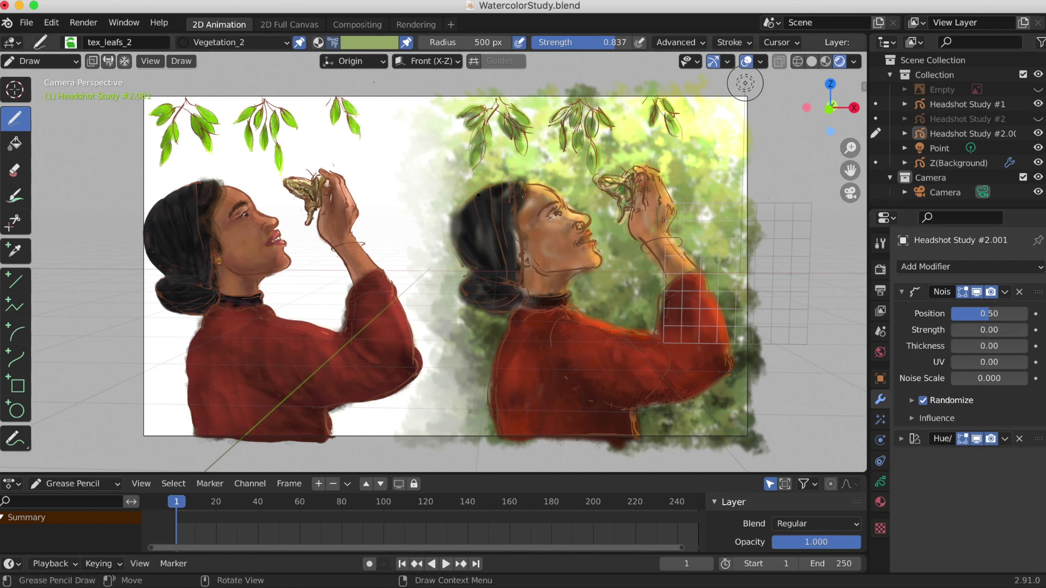
pyautogui.click(915, 421)
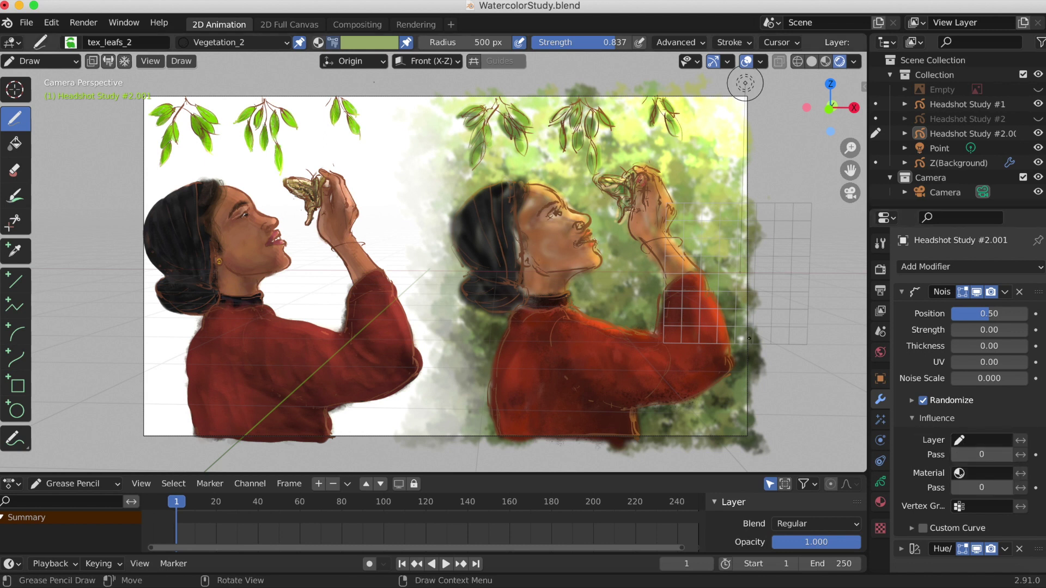
pyautogui.click(961, 441)
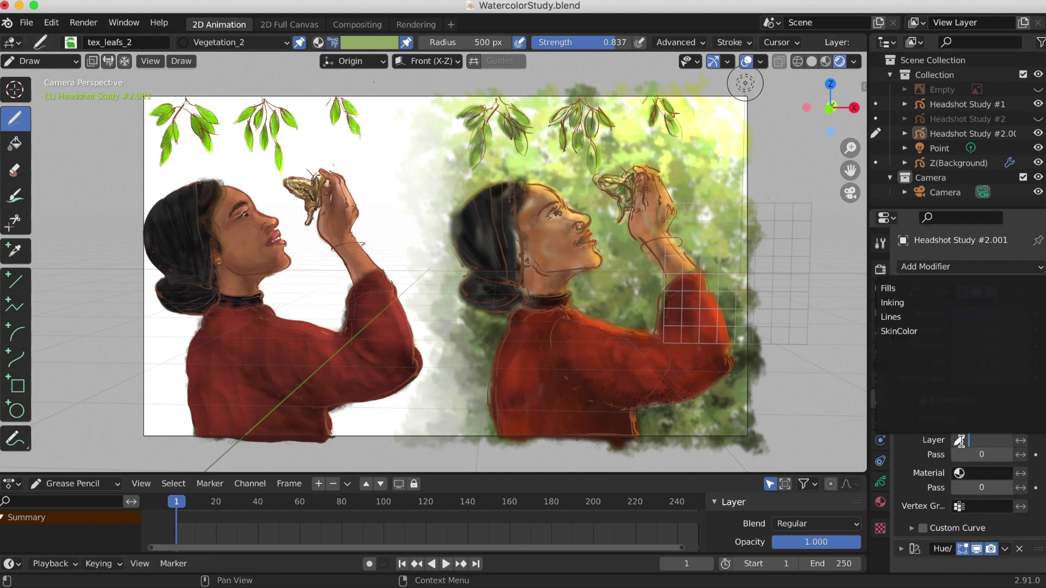
pyautogui.click(939, 332)
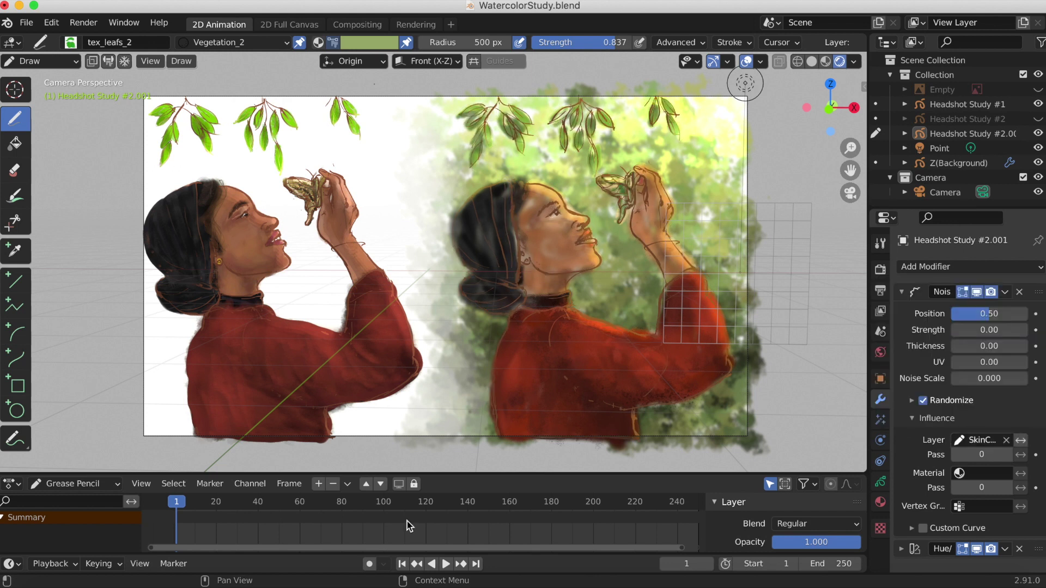
pyautogui.click(445, 565)
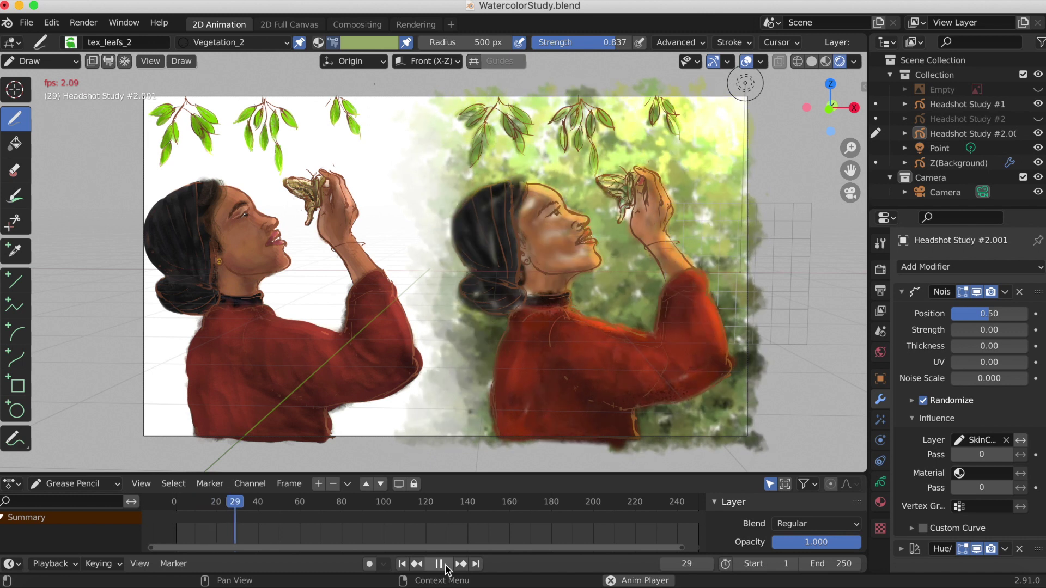
# Stop and rewind playback, then set Noise Position to 0.33 and Strength to 0.26
pyautogui.click(439, 564)
pyautogui.click(402, 564)
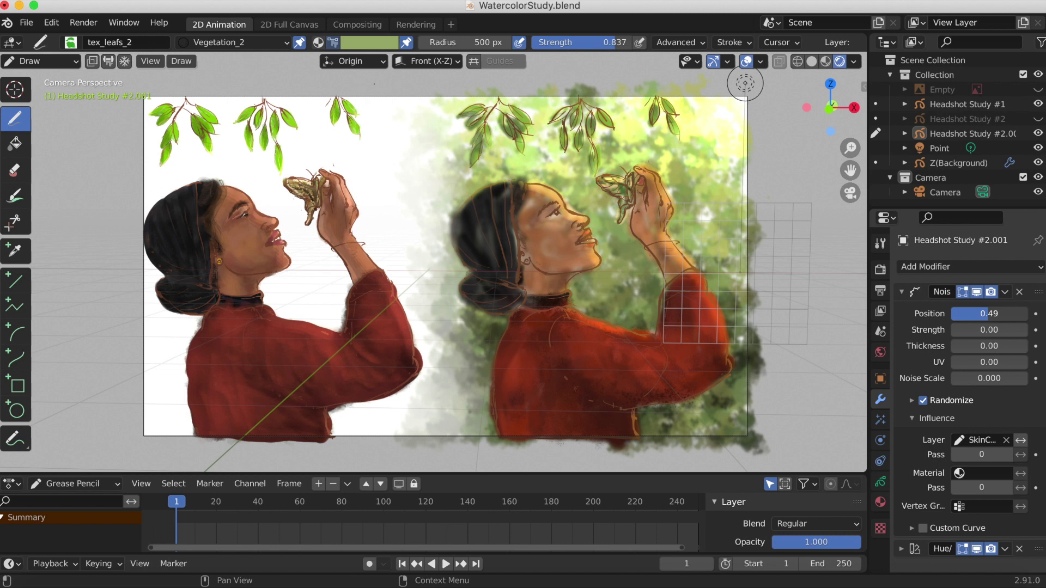
pyautogui.moveTo(988, 313)
pyautogui.mouseDown()
pyautogui.moveTo(967, 313)
pyautogui.moveTo(1005, 314)
pyautogui.moveTo(979, 313)
pyautogui.mouseUp()
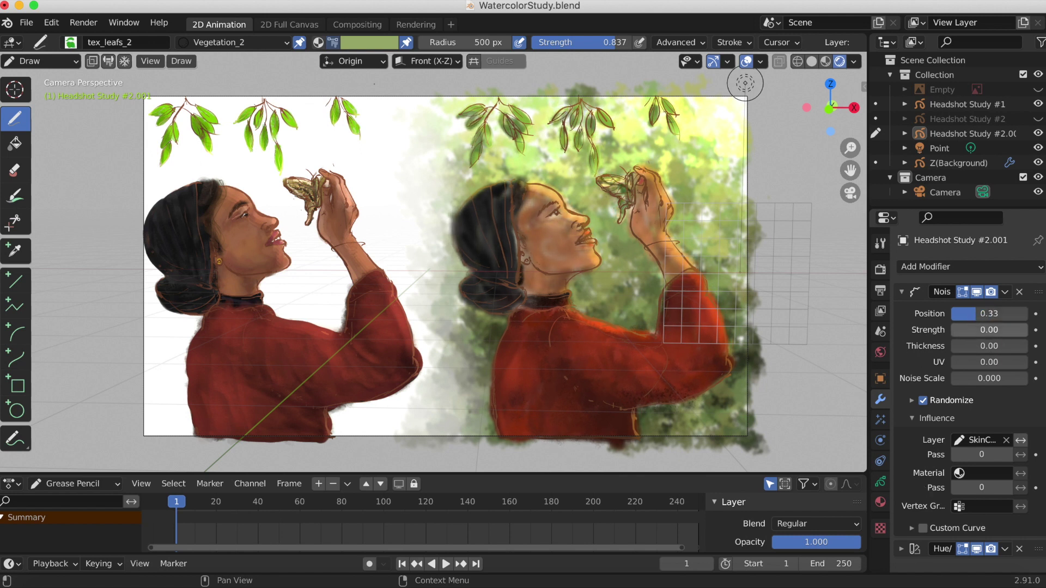
pyautogui.moveTo(967, 329)
pyautogui.mouseDown()
pyautogui.moveTo(1011, 330)
pyautogui.moveTo(975, 330)
pyautogui.mouseUp()
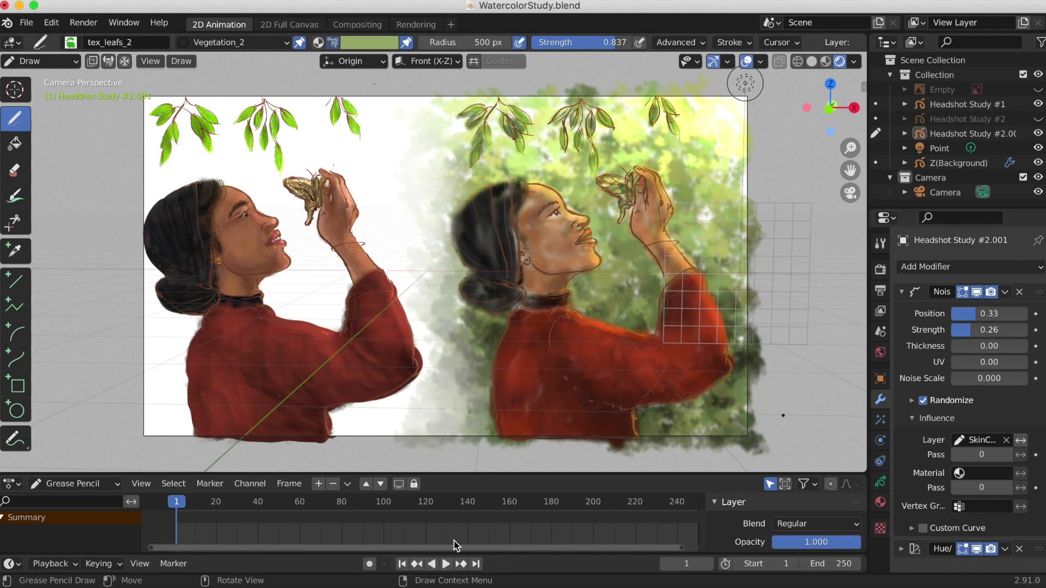
# Preview the noise, rewind to frame 1, and set Noise Thickness to 0.10
pyautogui.click(442, 565)
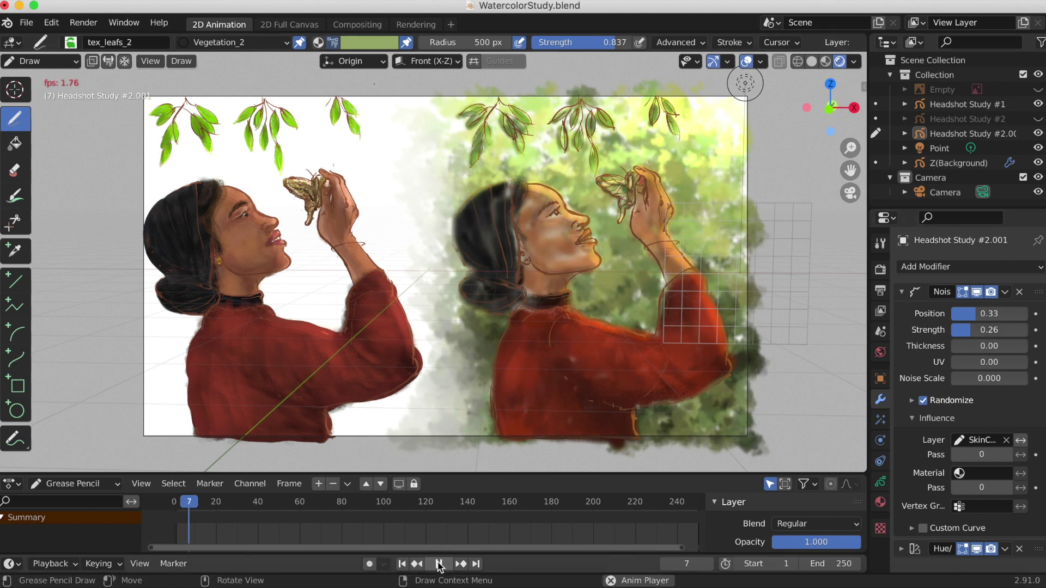
pyautogui.click(439, 565)
pyautogui.click(403, 564)
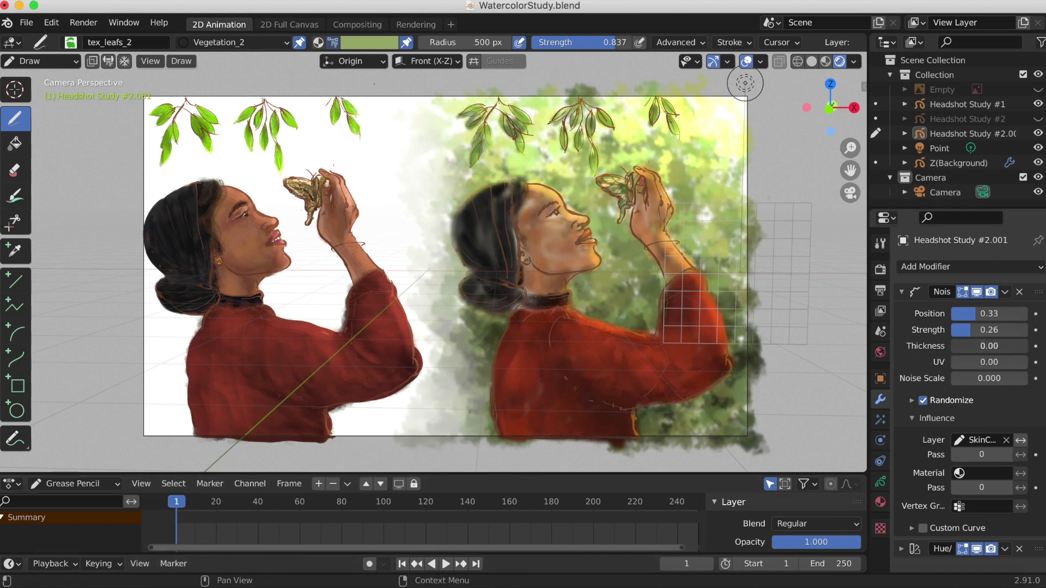
pyautogui.moveTo(953, 346)
pyautogui.mouseDown()
pyautogui.moveTo(1027, 346)
pyautogui.moveTo(959, 346)
pyautogui.mouseUp()
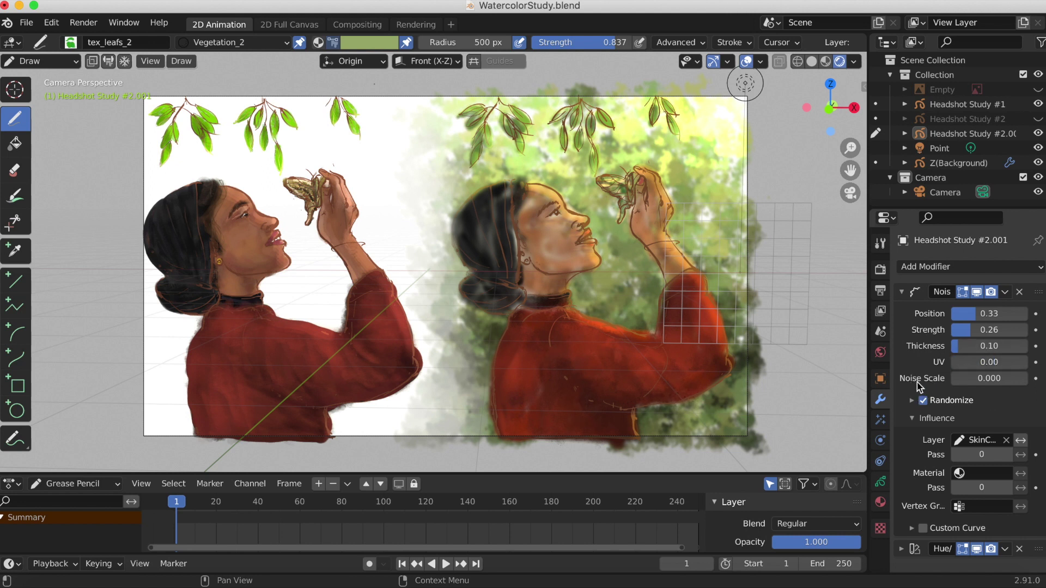
# Preview a larger Noise Scale, settle on 0.330, and save WatercolorStudy.blend
pyautogui.moveTo(953, 381); pyautogui.dragTo(1028, 378)
pyautogui.click(445, 564)
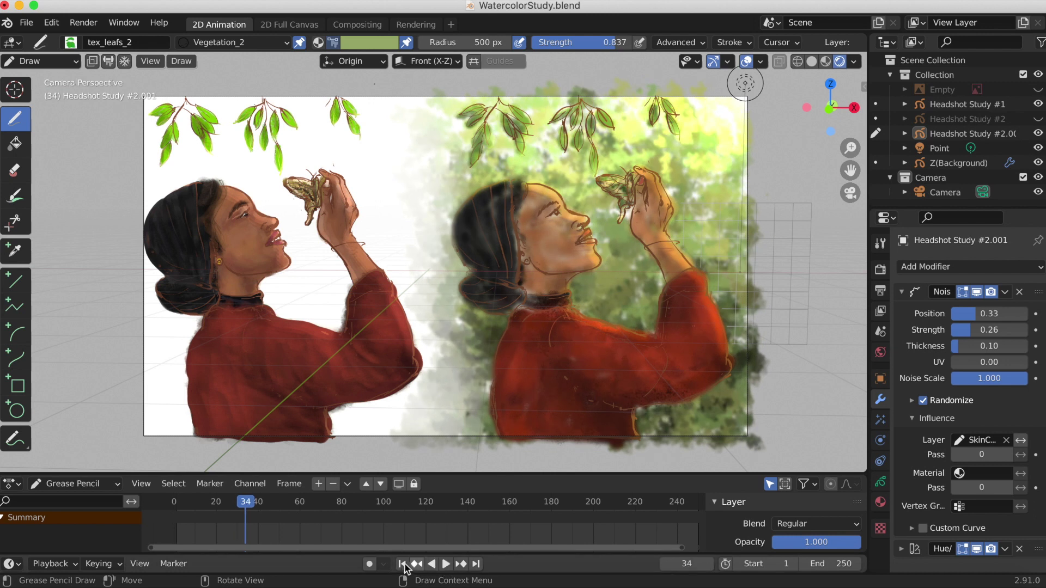
pyautogui.press('Escape')
pyautogui.moveTo(1019, 378); pyautogui.dragTo(976, 383)
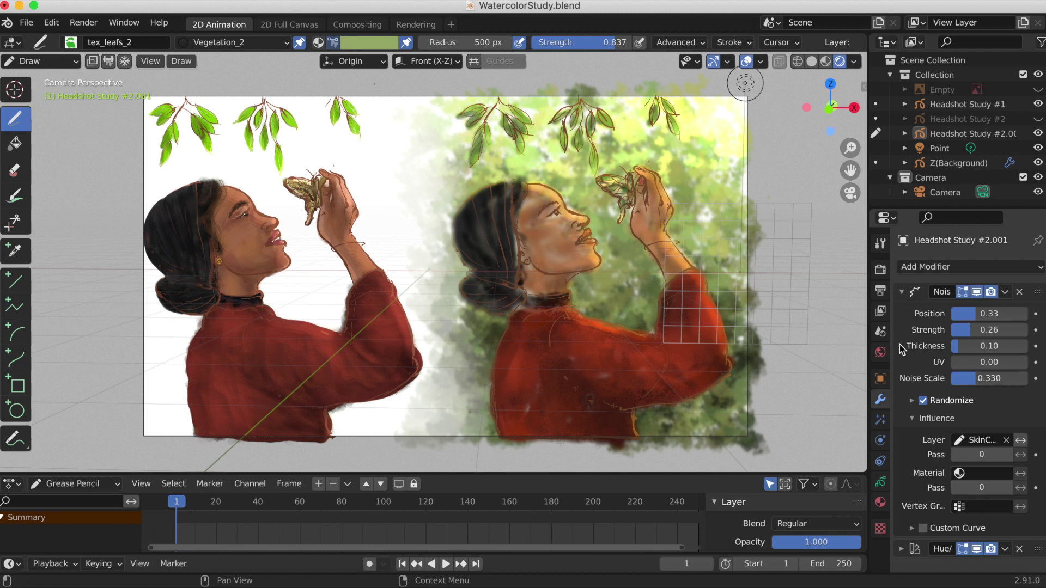
pyautogui.hotkey('ctrl', 's')
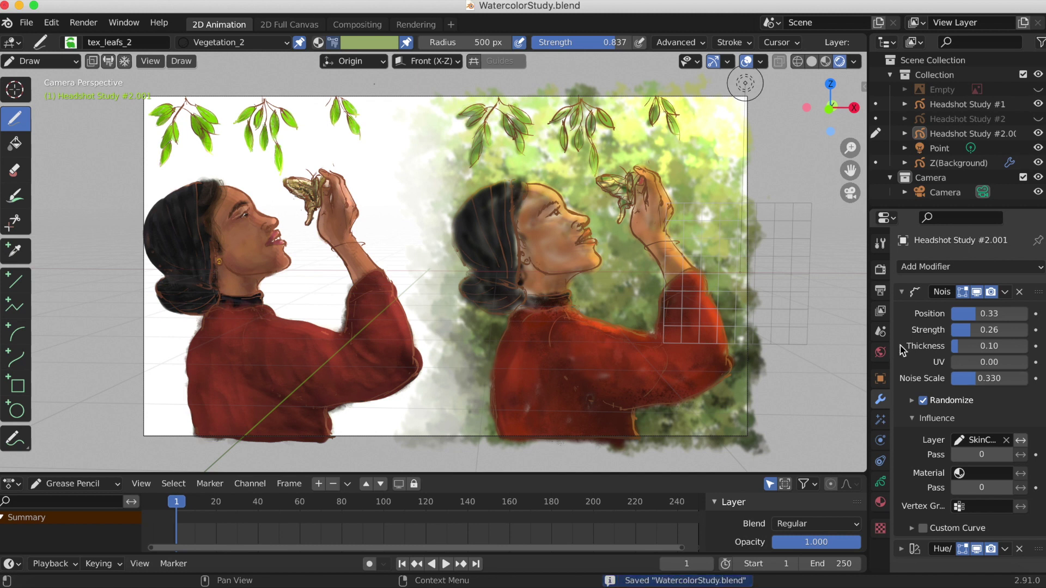
# Expand Randomize (Step 4, Seed 1), preview playback, then select Headshot Study #1 in the Outliner
pyautogui.click(912, 401)
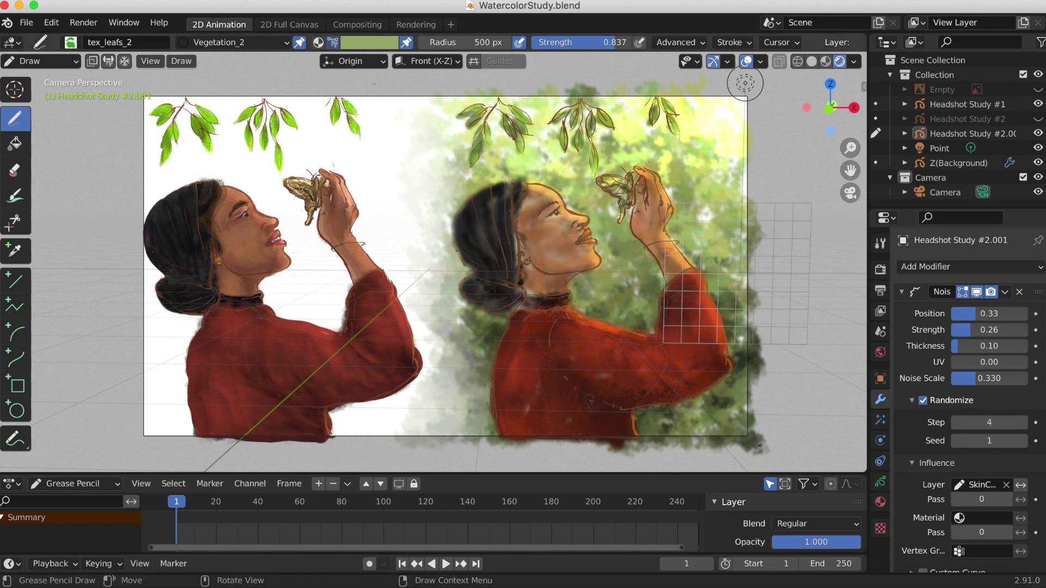
pyautogui.click(446, 565)
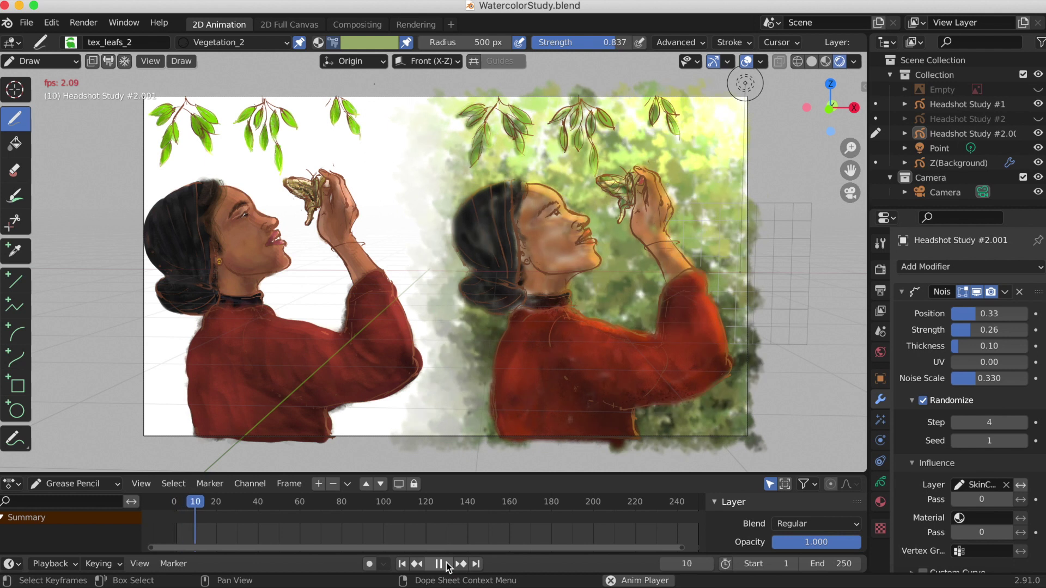
pyautogui.press('Escape')
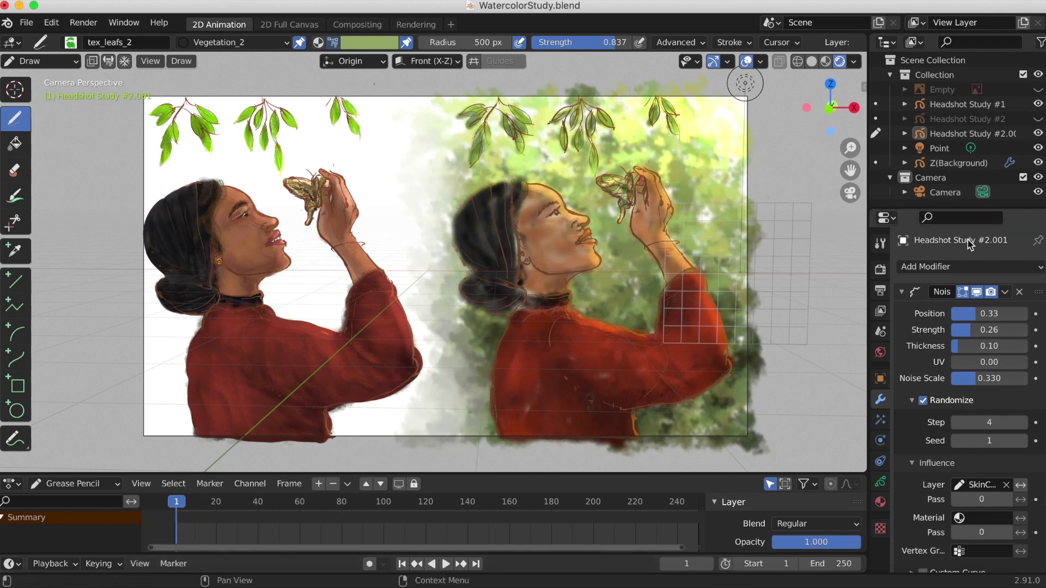
pyautogui.click(964, 104)
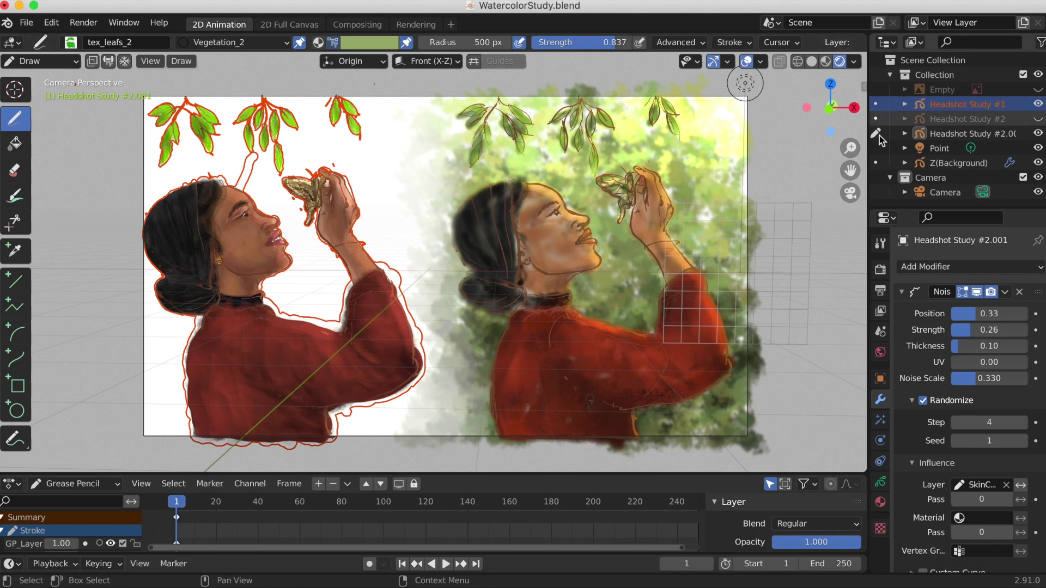
# Add a Noise modifier to Headshot Study #1 and stack it above Hue/Saturation
pyautogui.click(877, 104)
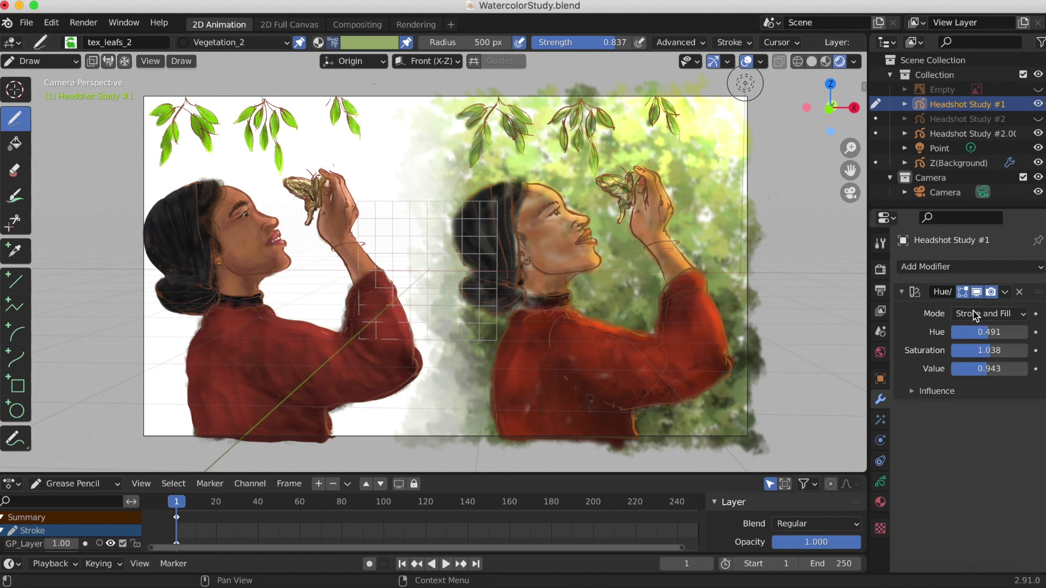
pyautogui.click(970, 273)
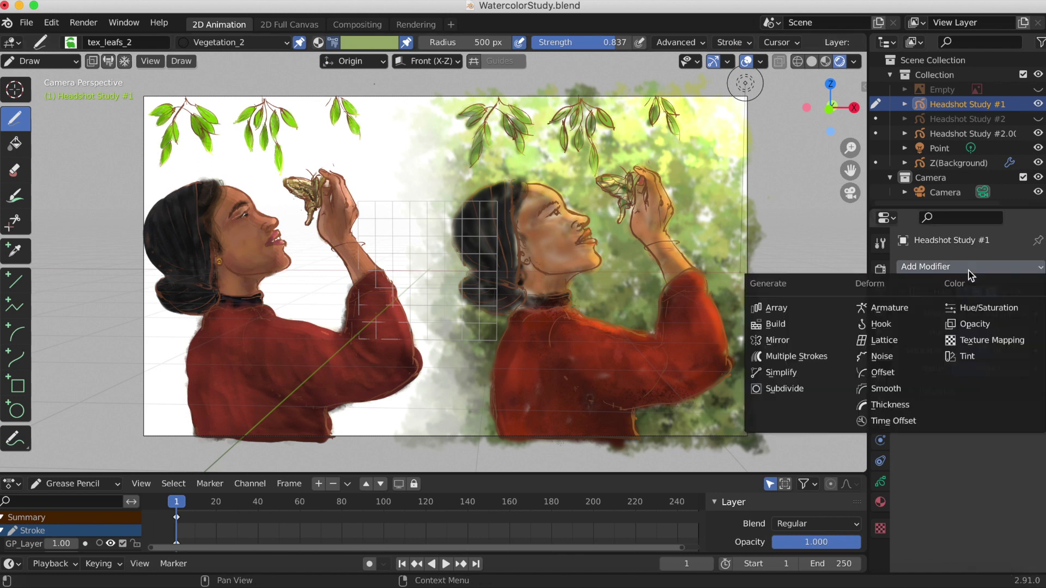
pyautogui.click(894, 356)
pyautogui.moveTo(1038, 412); pyautogui.dragTo(1029, 273)
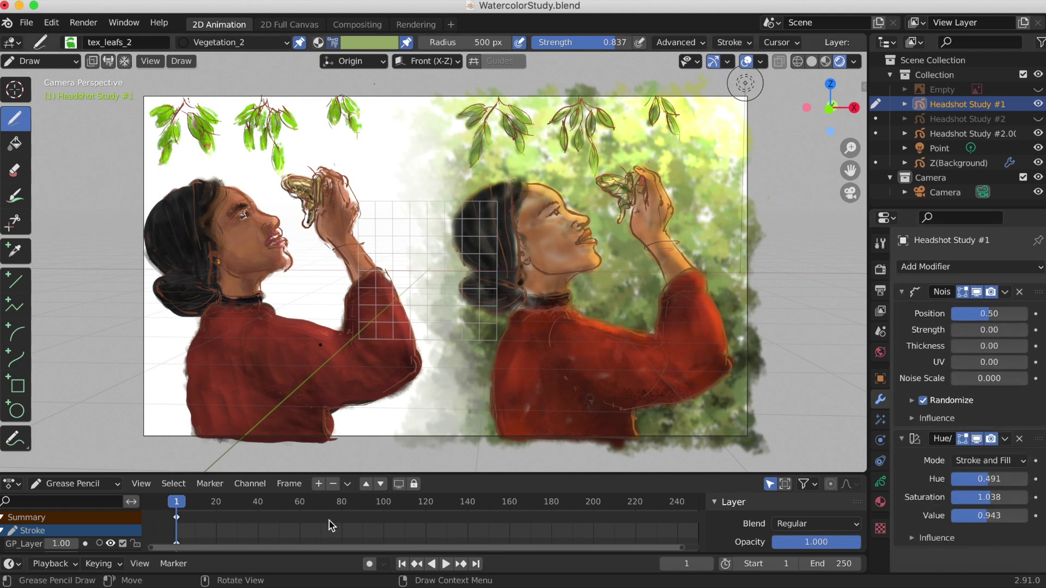
# Preview the noise in playback, then rewind to frame 1
pyautogui.click(446, 564)
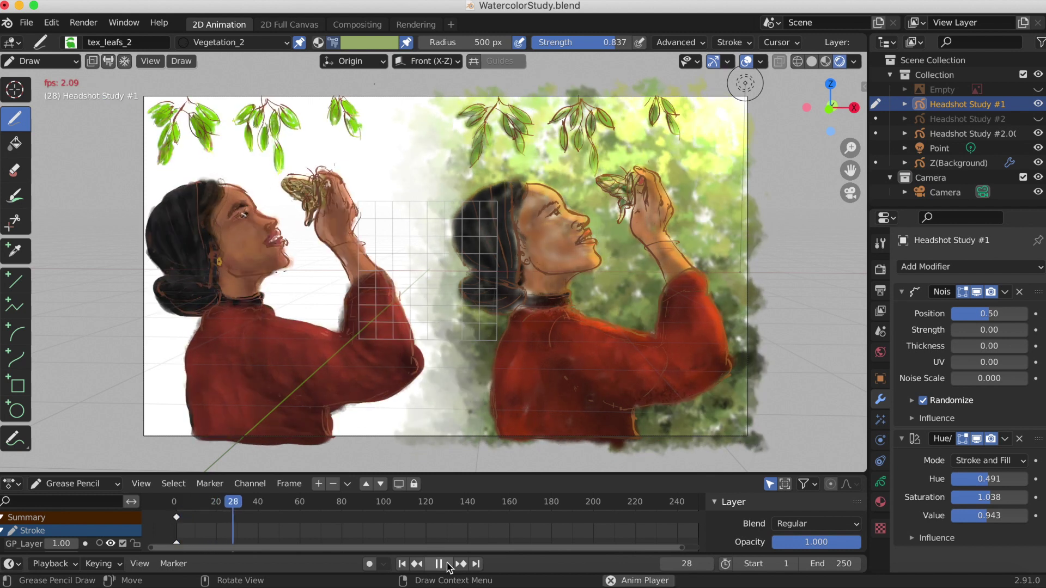
pyautogui.click(441, 564)
pyautogui.click(401, 565)
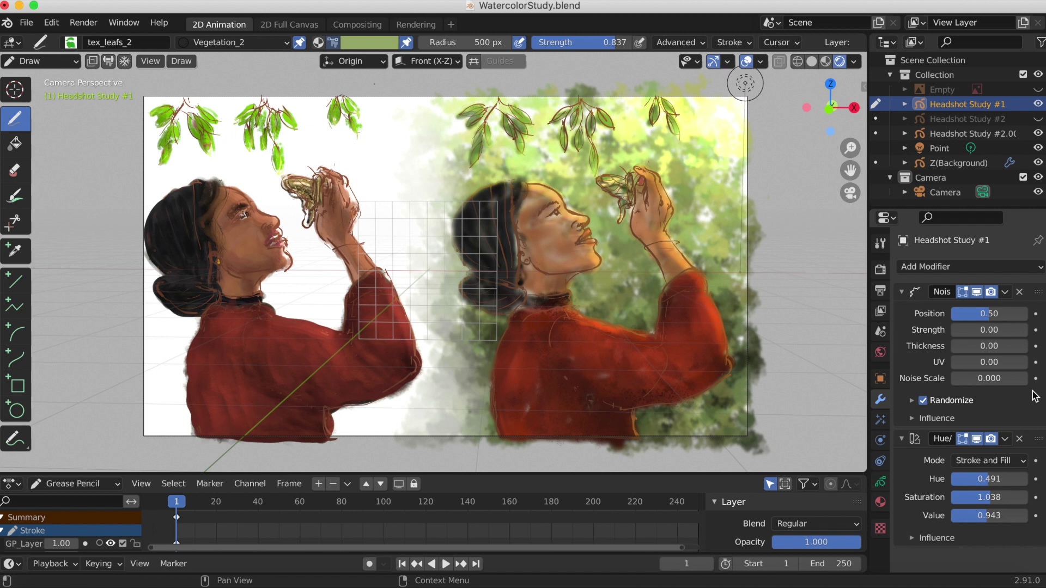
# Restrict the Noise modifier's influence to the Coloring layer
pyautogui.click(913, 418)
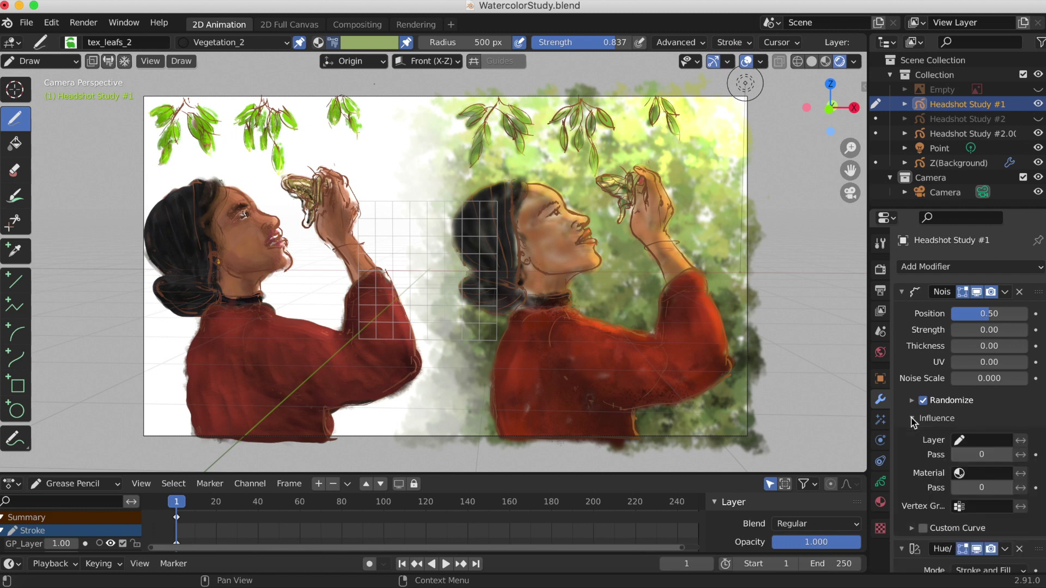
pyautogui.click(961, 443)
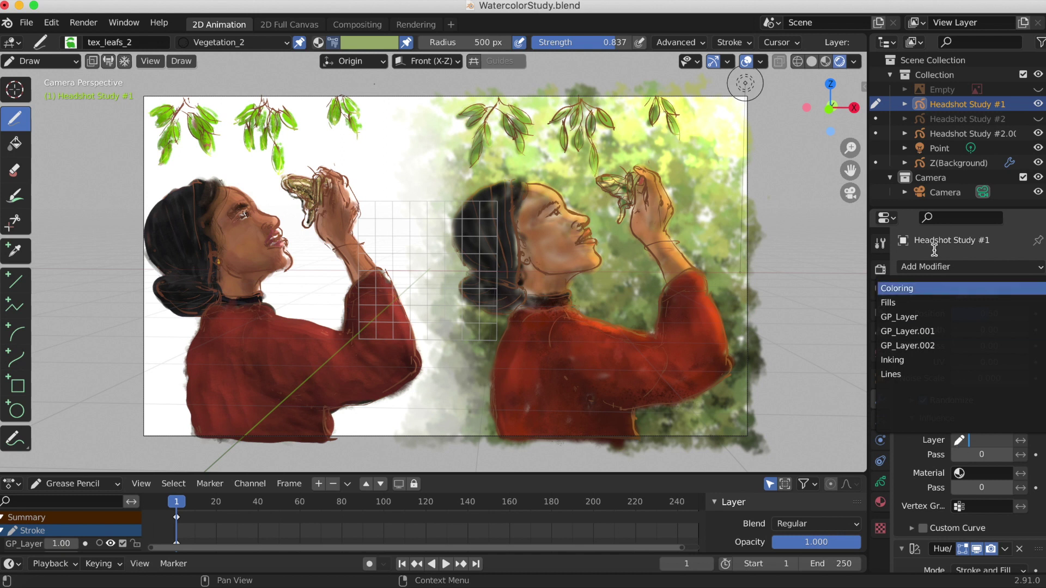
pyautogui.click(937, 288)
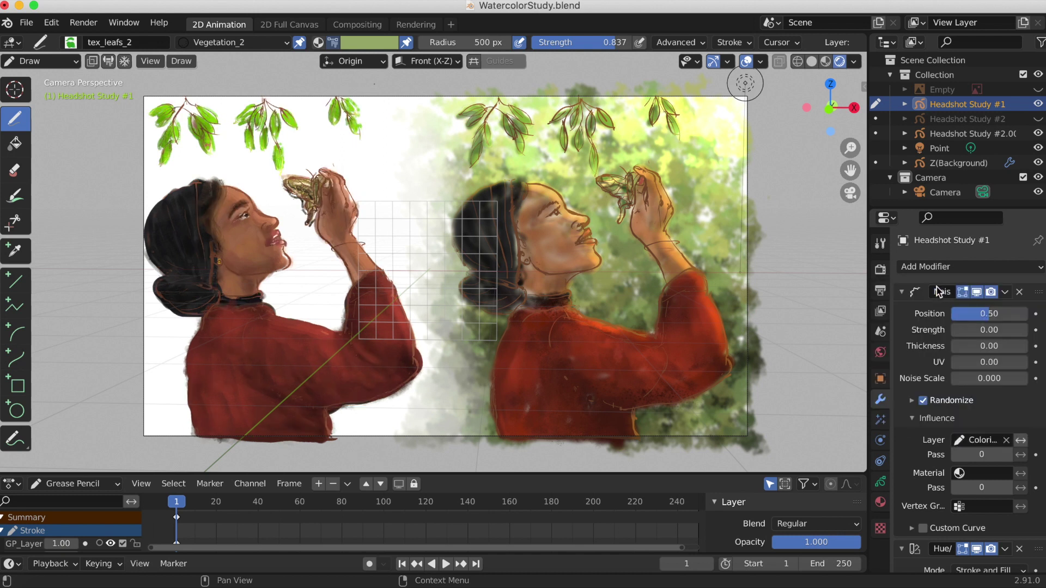
# Check the Coloring layer by toggling its visibility, then preview playback from frame 1
pyautogui.click(880, 502)
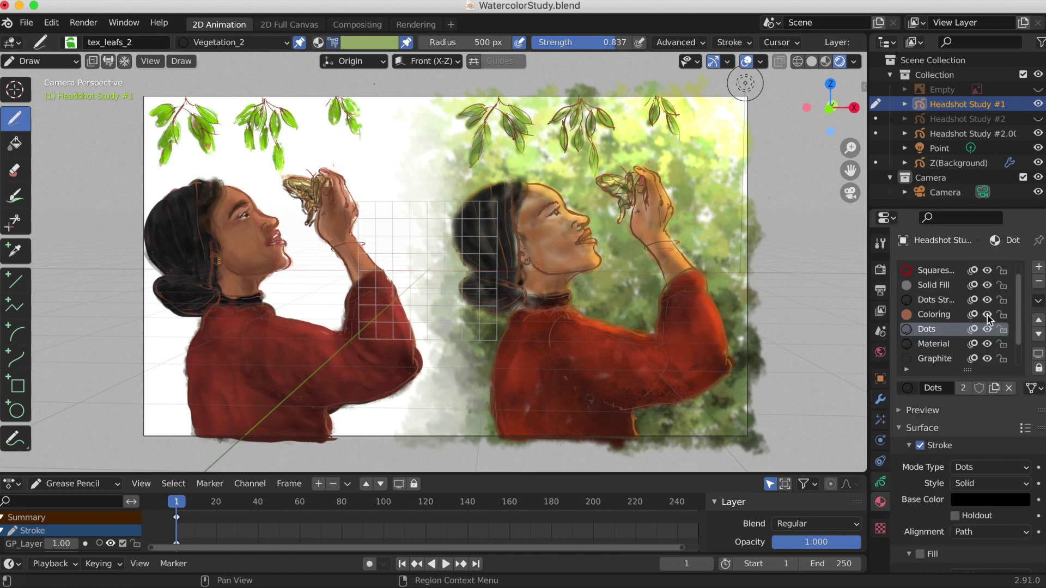
pyautogui.click(881, 481)
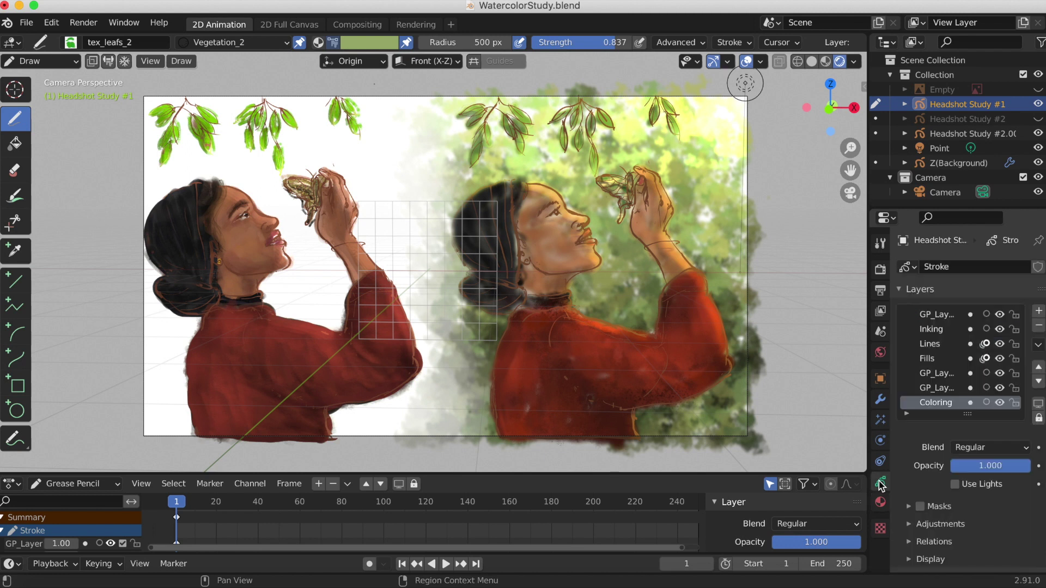
pyautogui.click(1000, 403)
pyautogui.click(1001, 403)
pyautogui.click(1000, 403)
pyautogui.click(1000, 403)
pyautogui.click(880, 400)
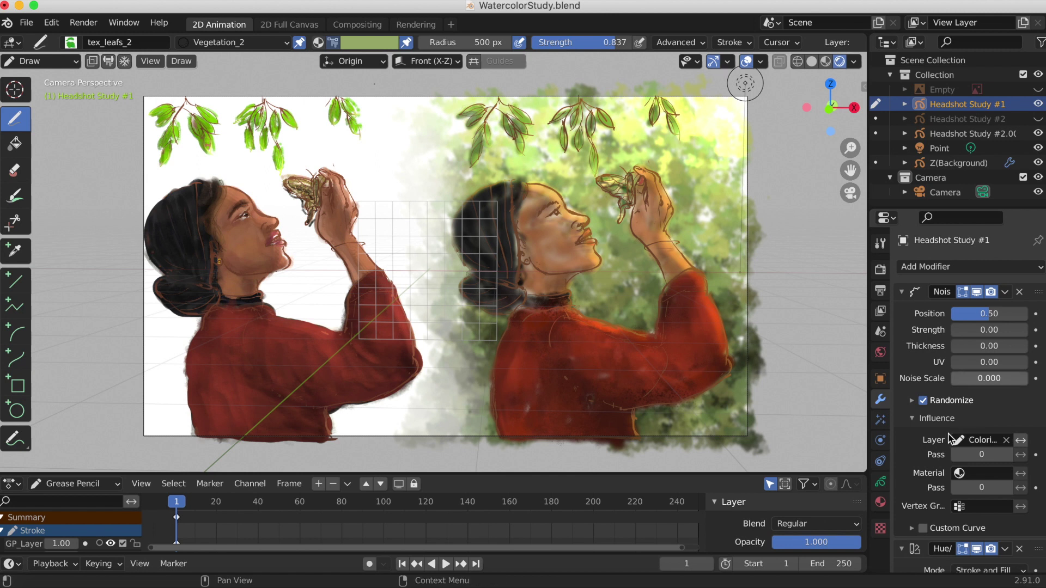
pyautogui.click(446, 564)
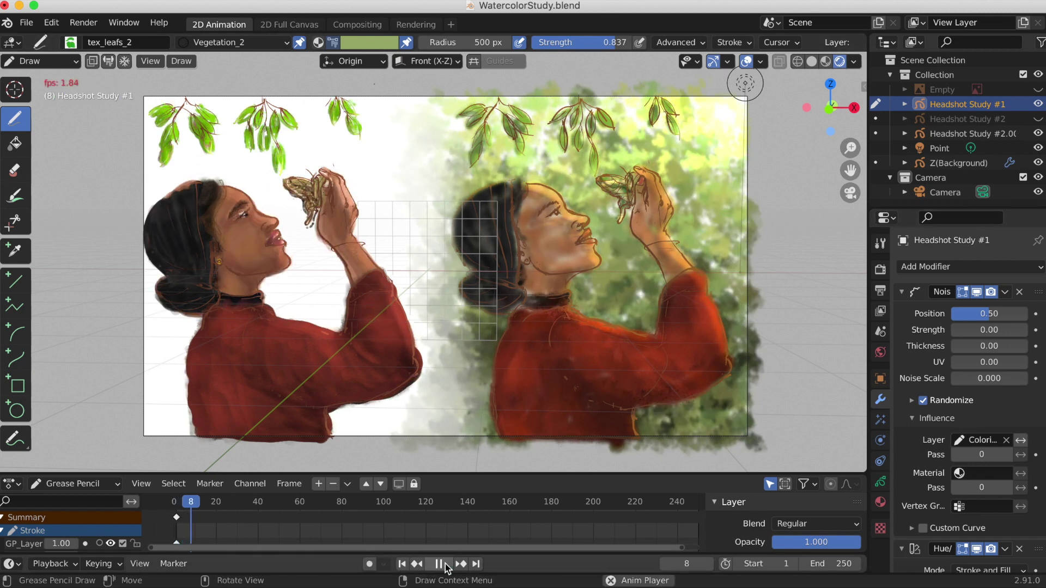
pyautogui.click(440, 564)
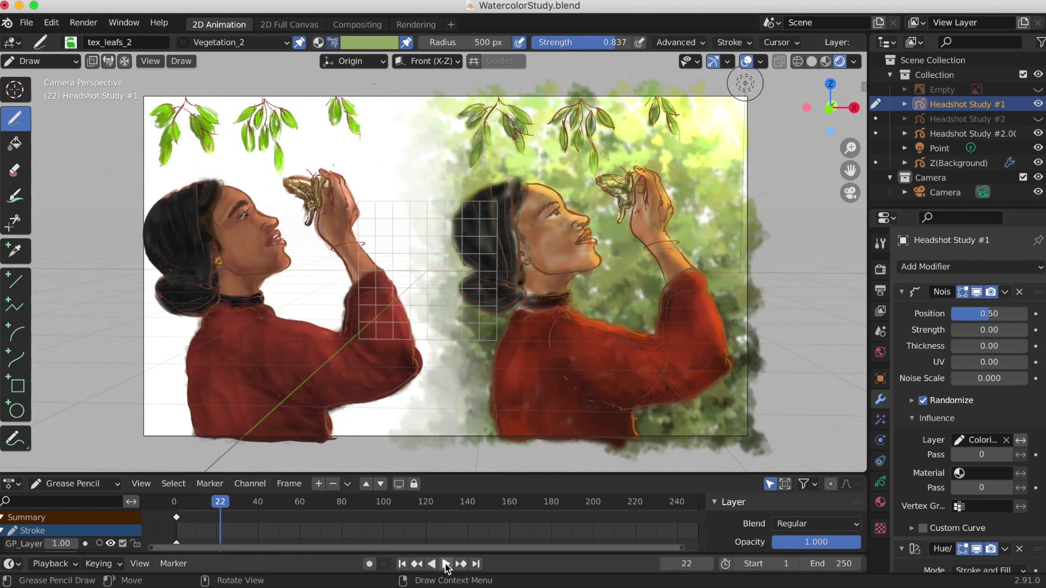
pyautogui.click(401, 565)
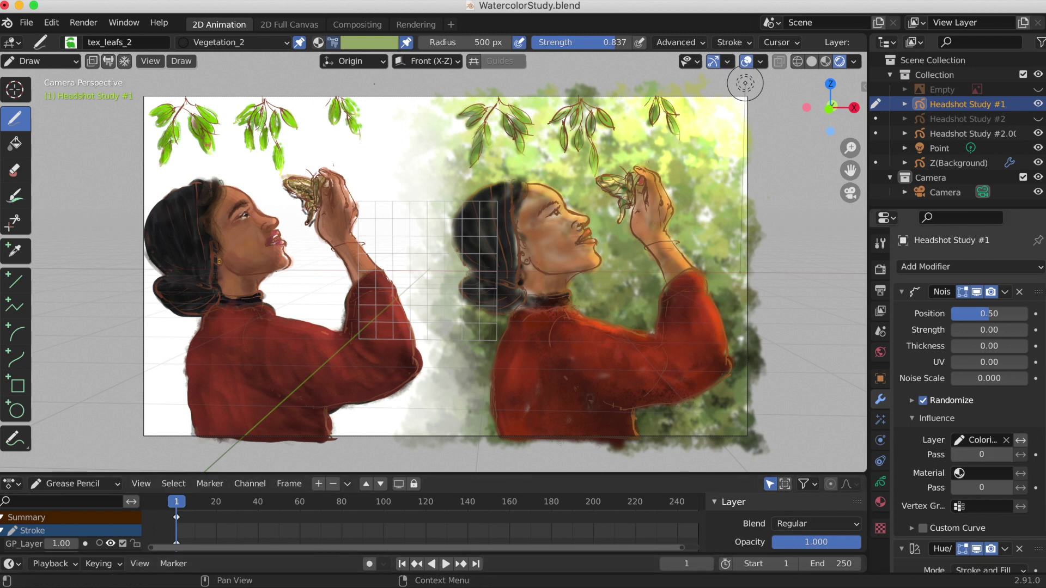
# Set Noise Position 0.14, Strength 0.47 and Noise Scale 0.679, then play the animation
pyautogui.moveTo(983, 321)
pyautogui.mouseDown()
pyautogui.moveTo(961, 322)
pyautogui.moveTo(993, 329)
pyautogui.mouseUp()
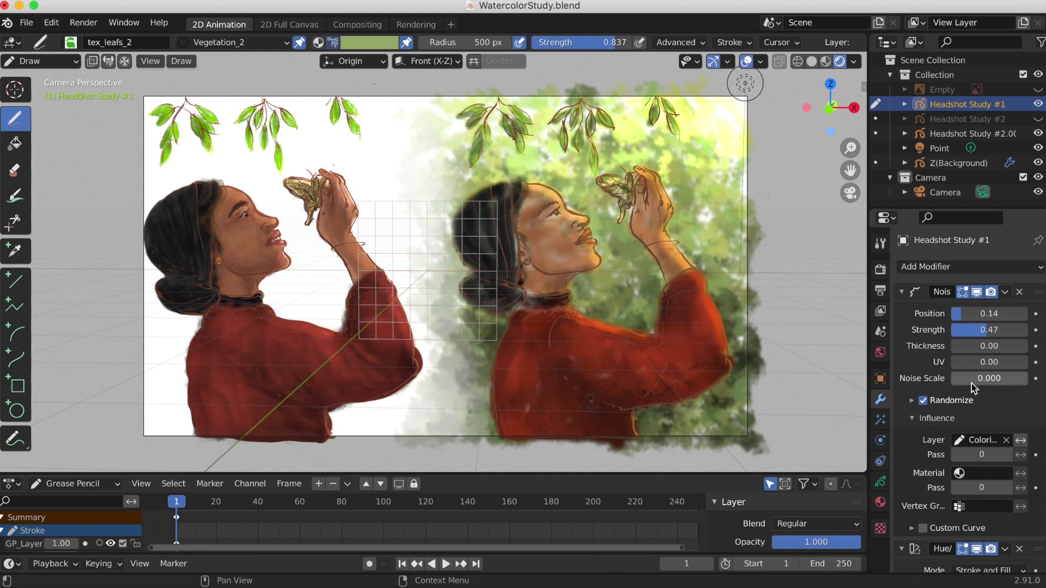
pyautogui.moveTo(954, 378); pyautogui.dragTo(1005, 378)
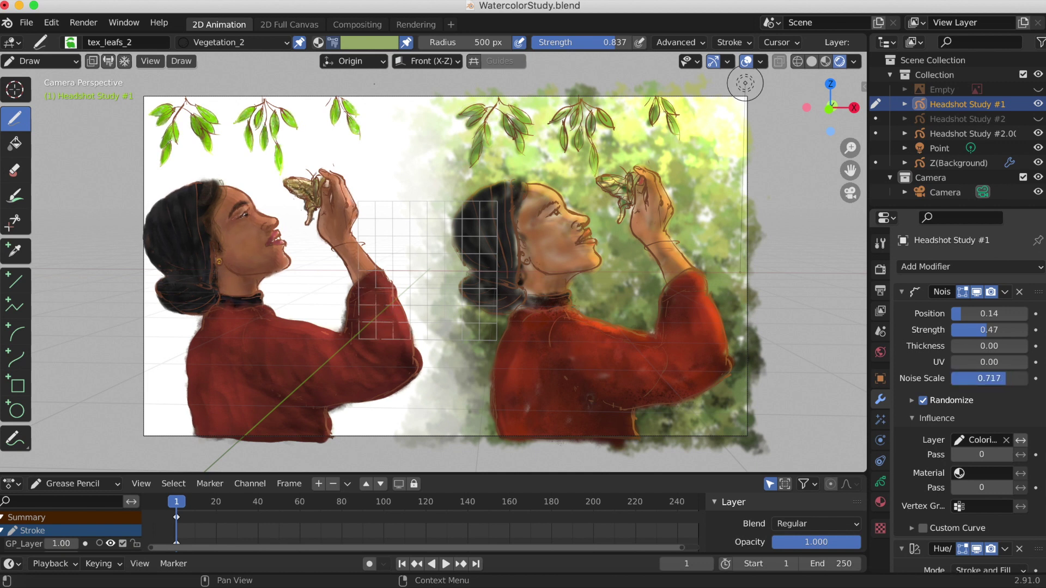
pyautogui.click(446, 564)
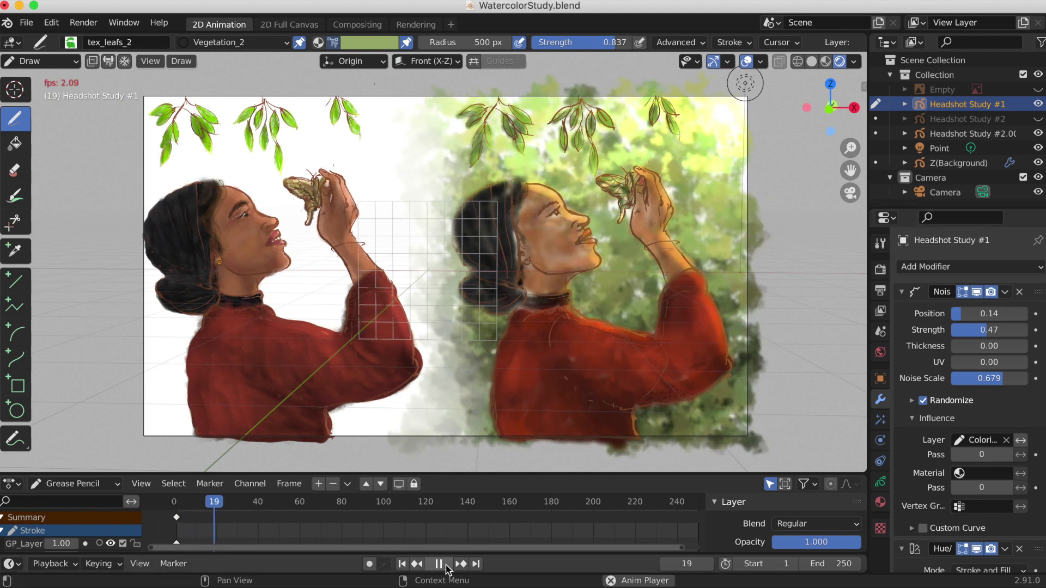
# Stop playback at frame 1 and reveal the Noise modifier's Randomize settings
pyautogui.click(442, 564)
pyautogui.click(402, 564)
pyautogui.click(913, 418)
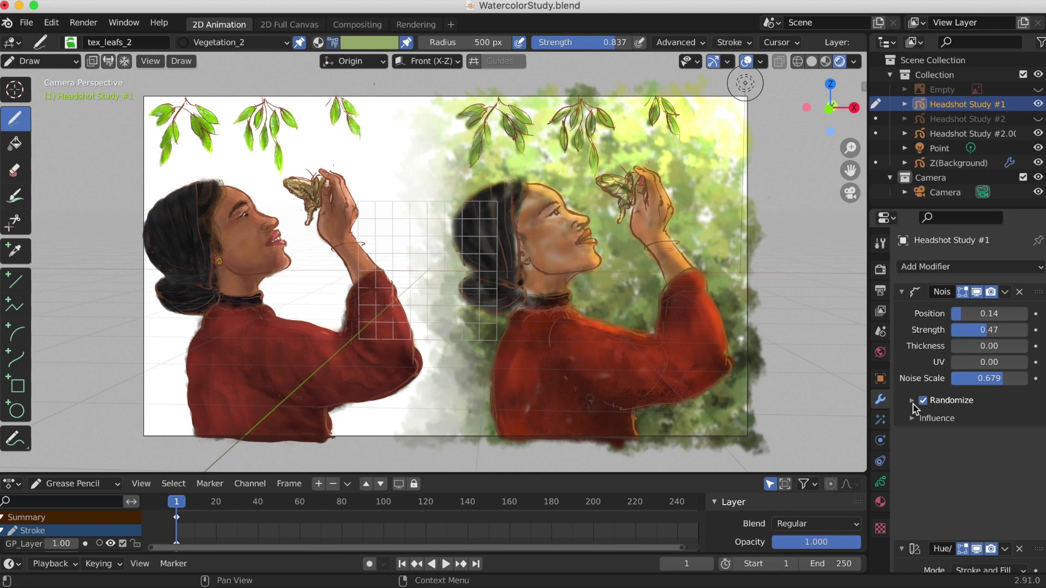
pyautogui.click(913, 404)
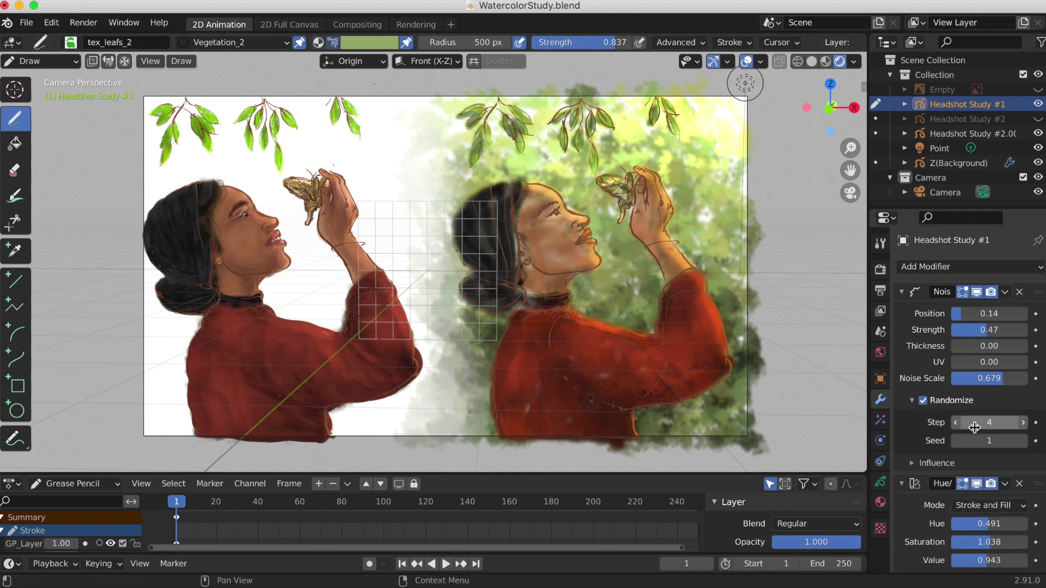
# Raise the randomize Step to 9 and preview the jitter from frame 1
pyautogui.click(1024, 422)
pyautogui.click(1024, 423)
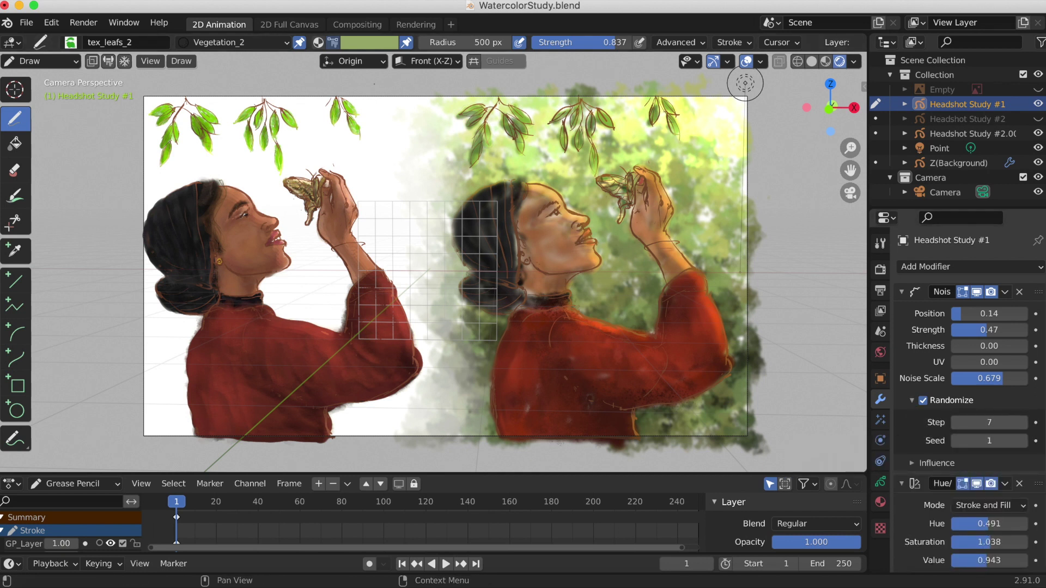
pyautogui.click(1025, 423)
pyautogui.click(1025, 423)
pyautogui.click(1024, 423)
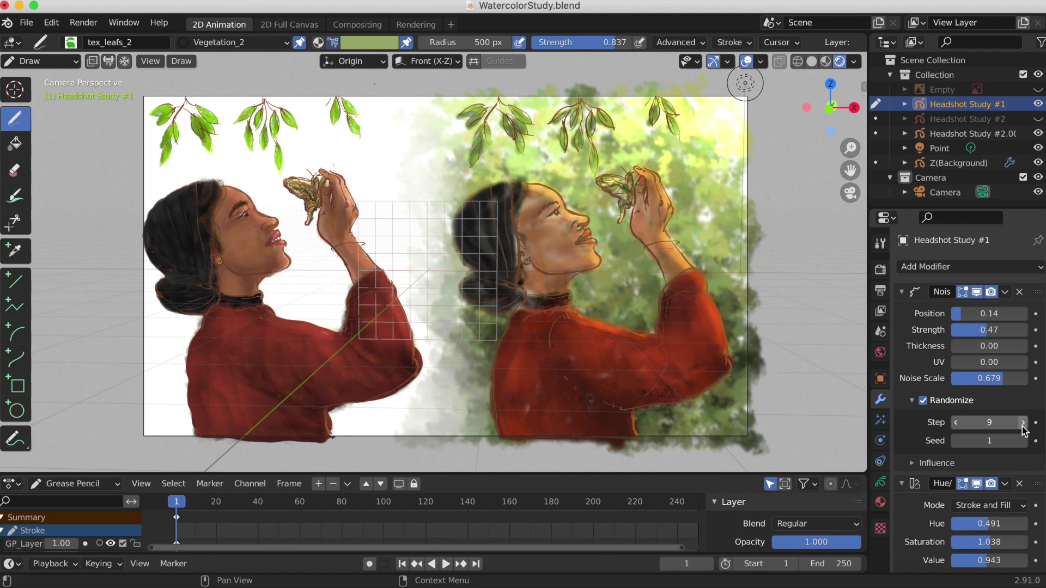
pyautogui.click(446, 565)
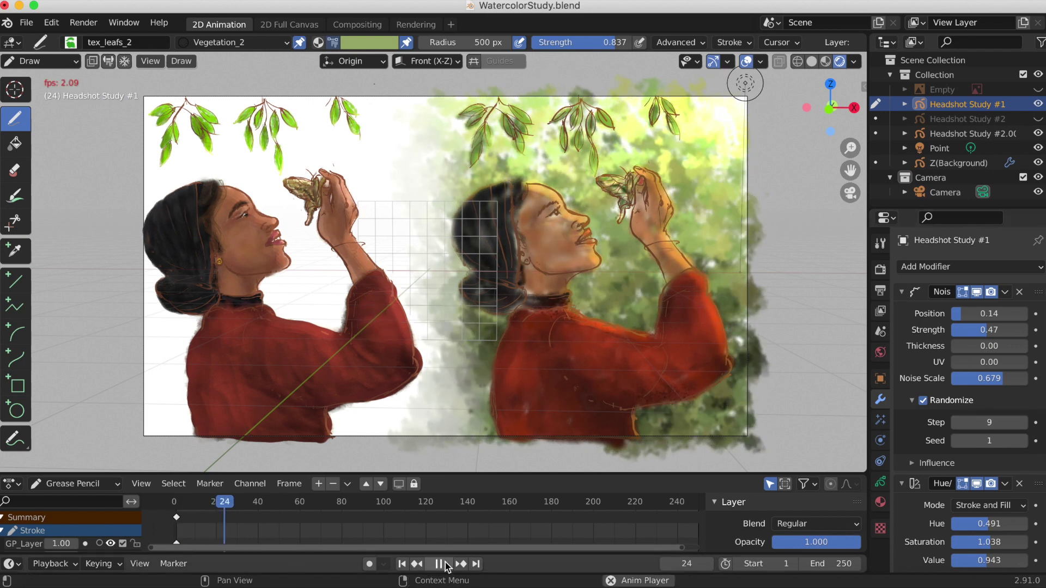
pyautogui.click(445, 564)
pyautogui.click(402, 564)
# Set the randomize Step to 2 with Seed 1 and play the animation
pyautogui.click(988, 423)
pyautogui.write('9')
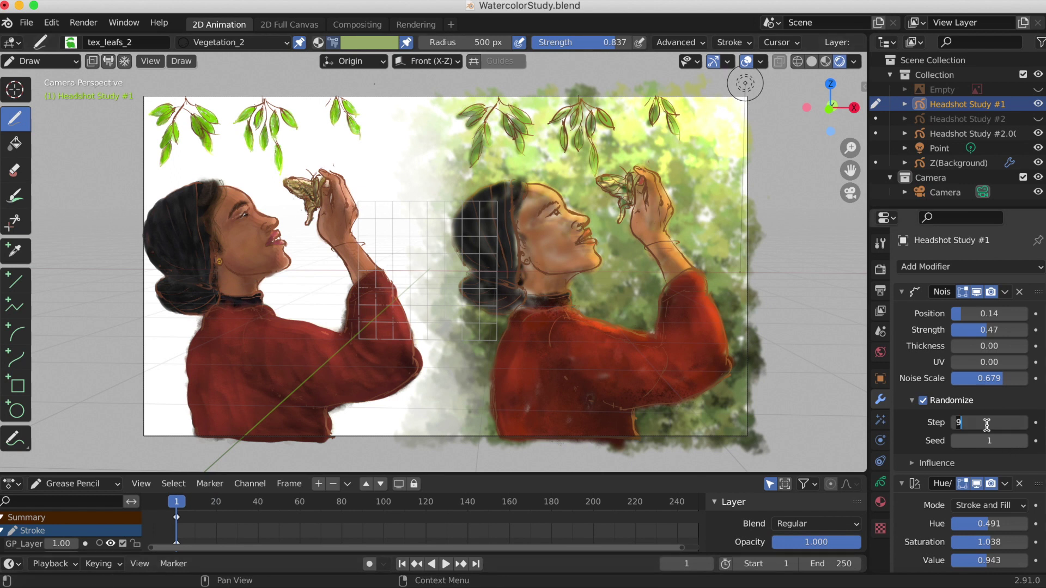
pyautogui.press('Return')
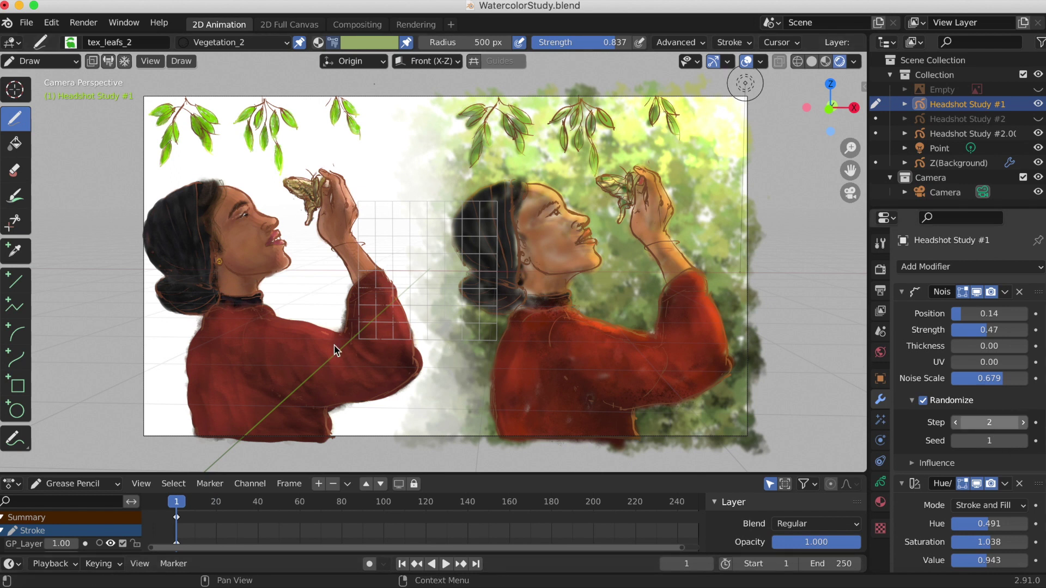
pyautogui.click(446, 565)
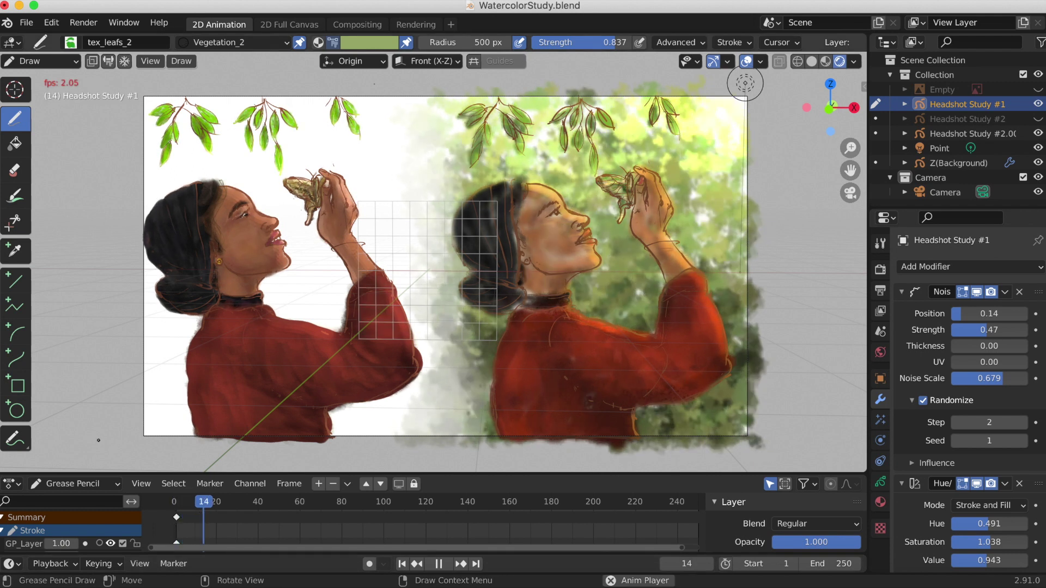